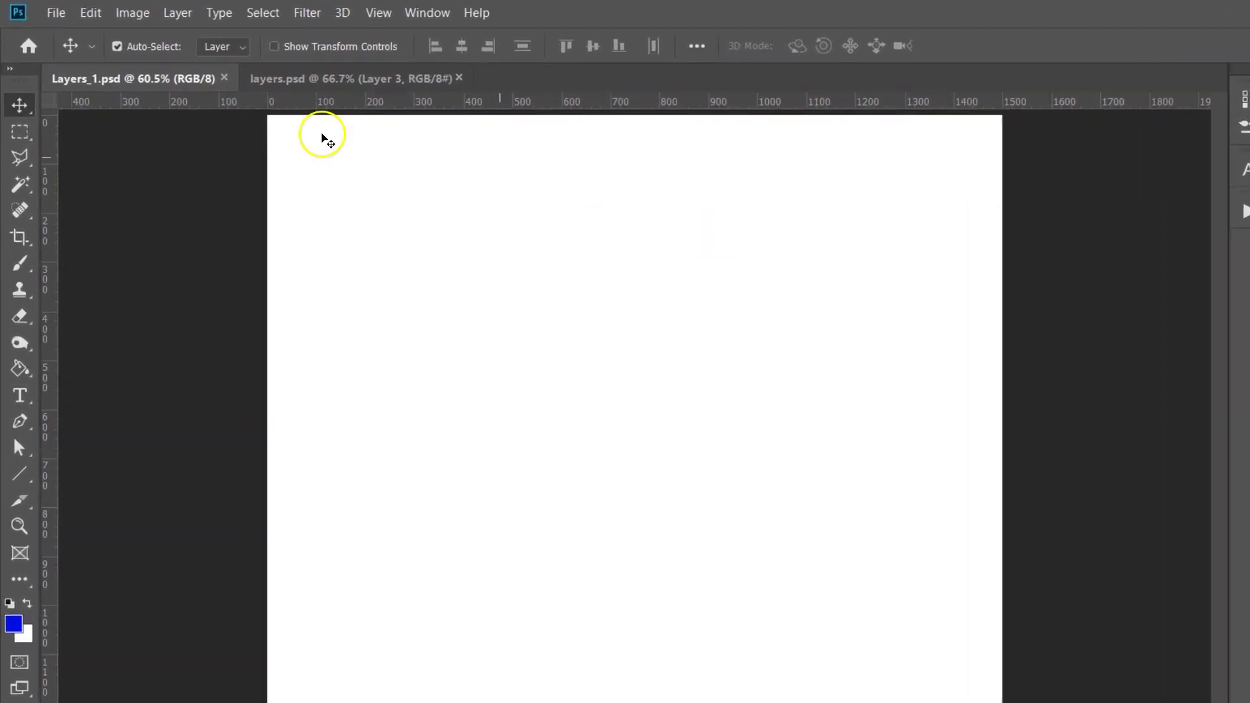
- Open the Window menu's panel list for Layers_1.psd, then dismiss it
left_click(502, 17)
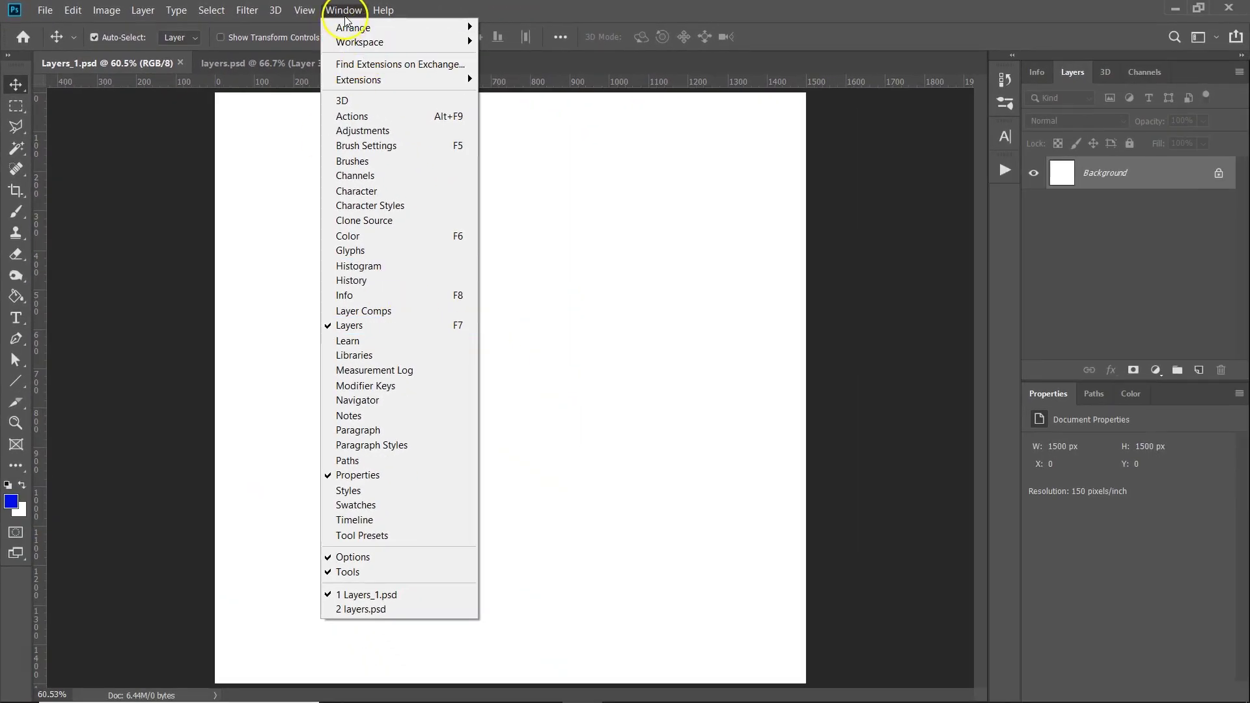
left_click(343, 11)
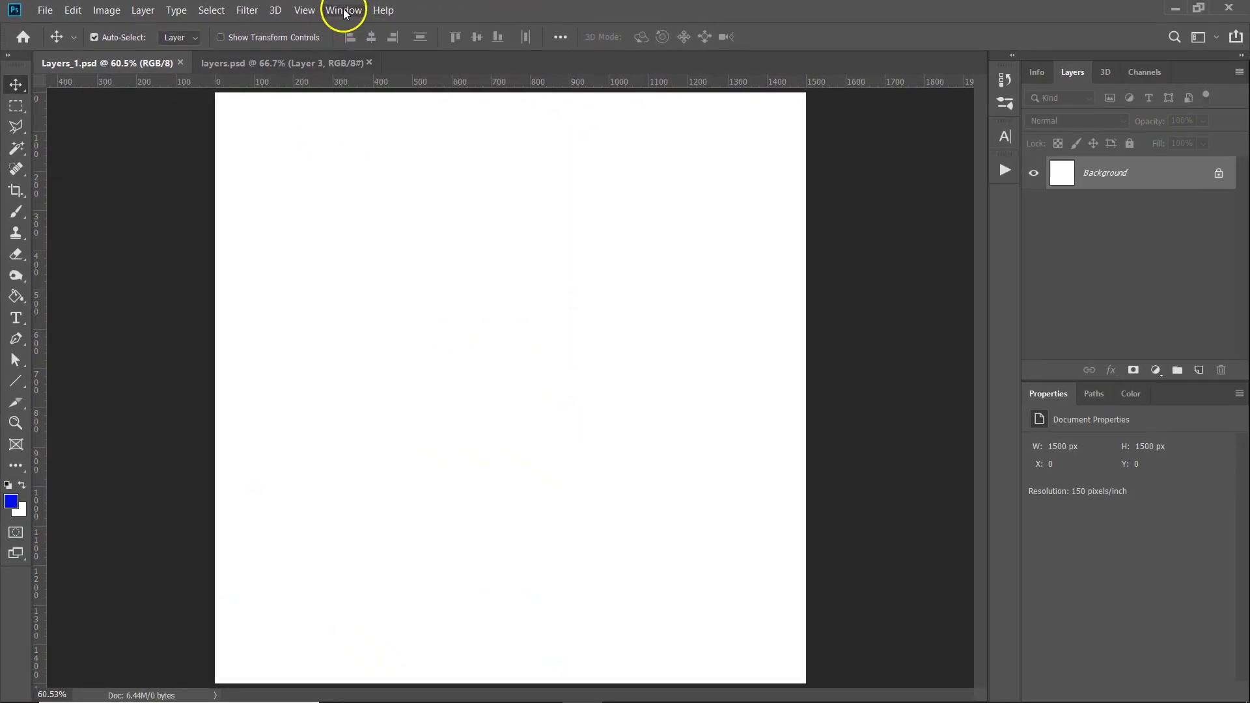
- Convert Background to Layer 0 (Normal, 100% opacity) and stack empty Layers 1, 2 and 3 above it
double_click(1147, 179)
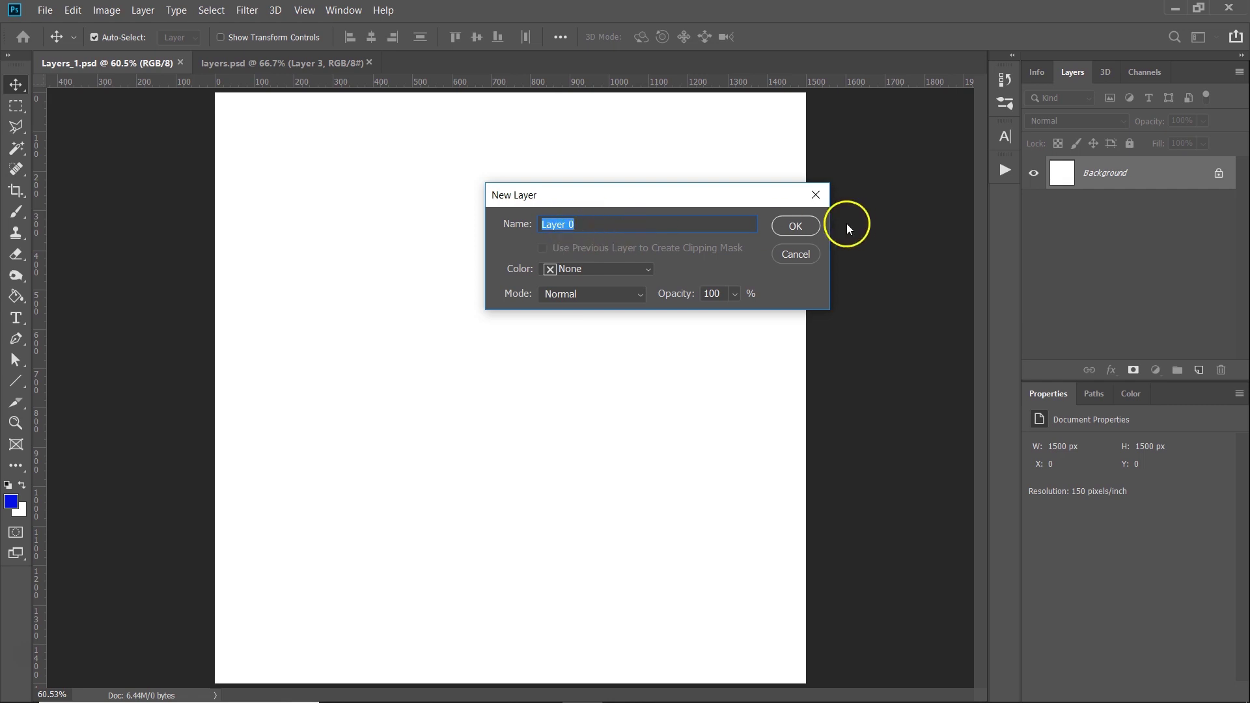
left_click(810, 228)
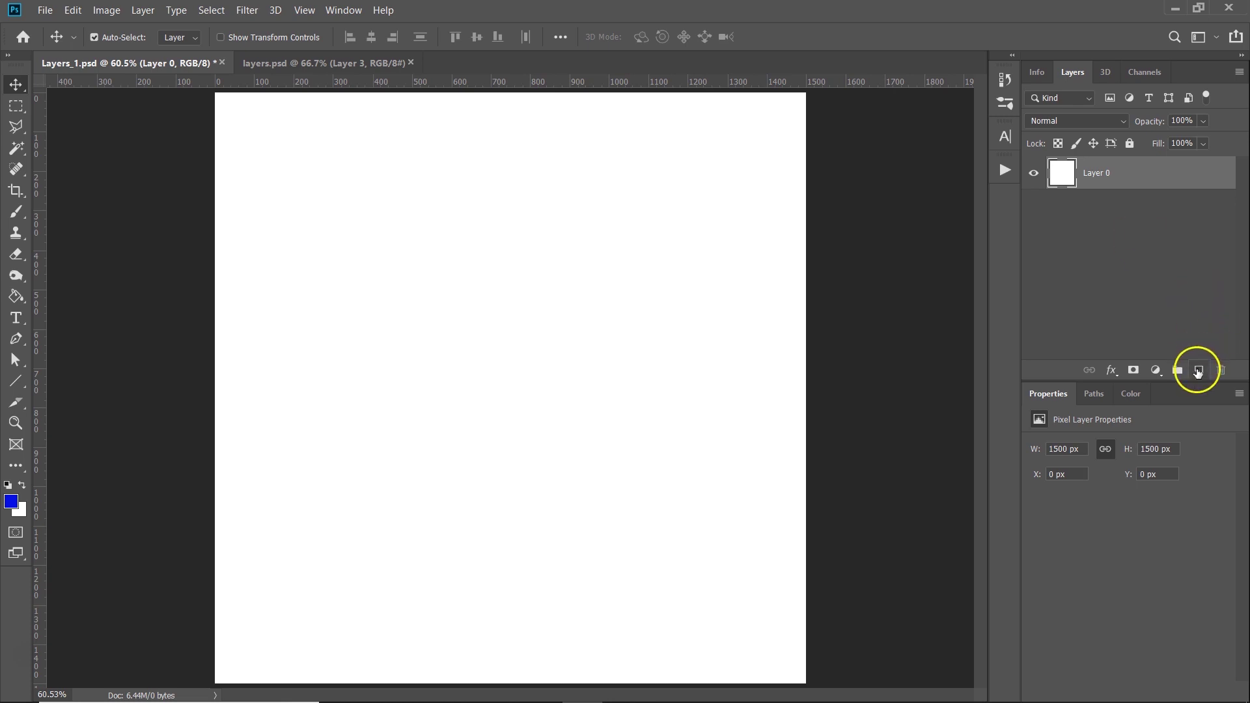
left_click(1199, 370)
left_click(1198, 369)
left_click(1198, 370)
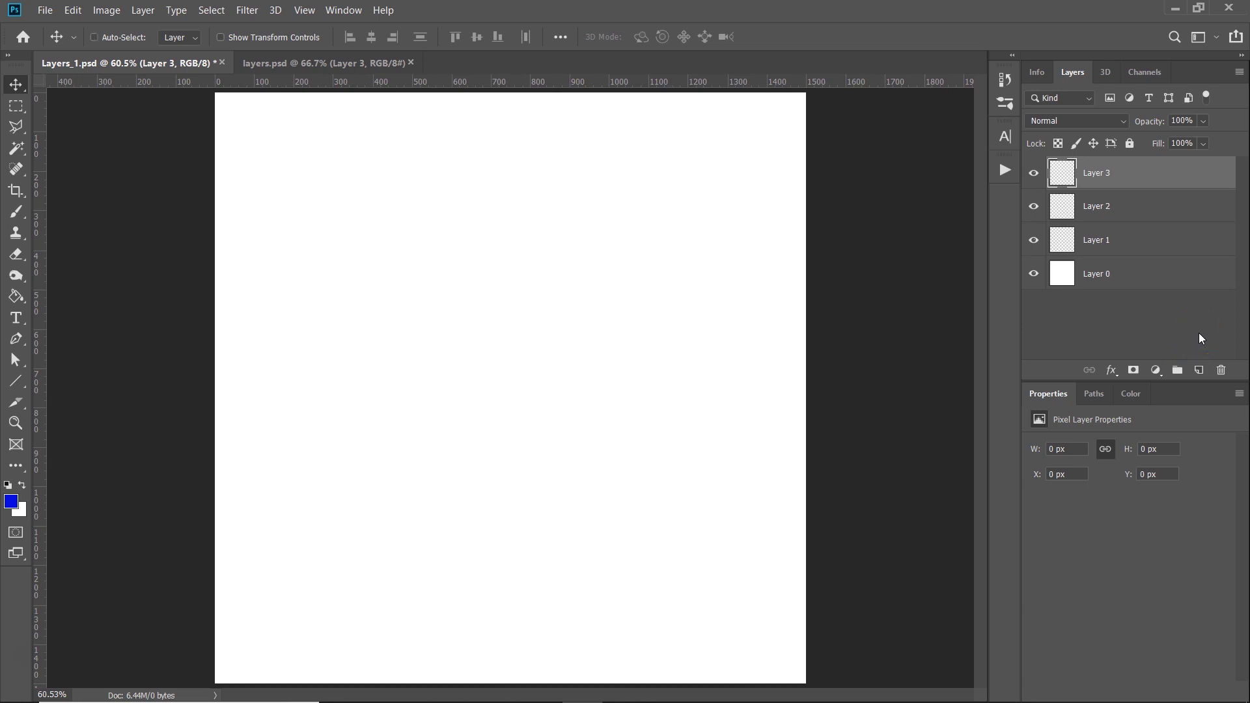
- Add an empty top layer named 'Brush', then insert empty Layer 4 directly beneath it
key("ctrl+shift+n")
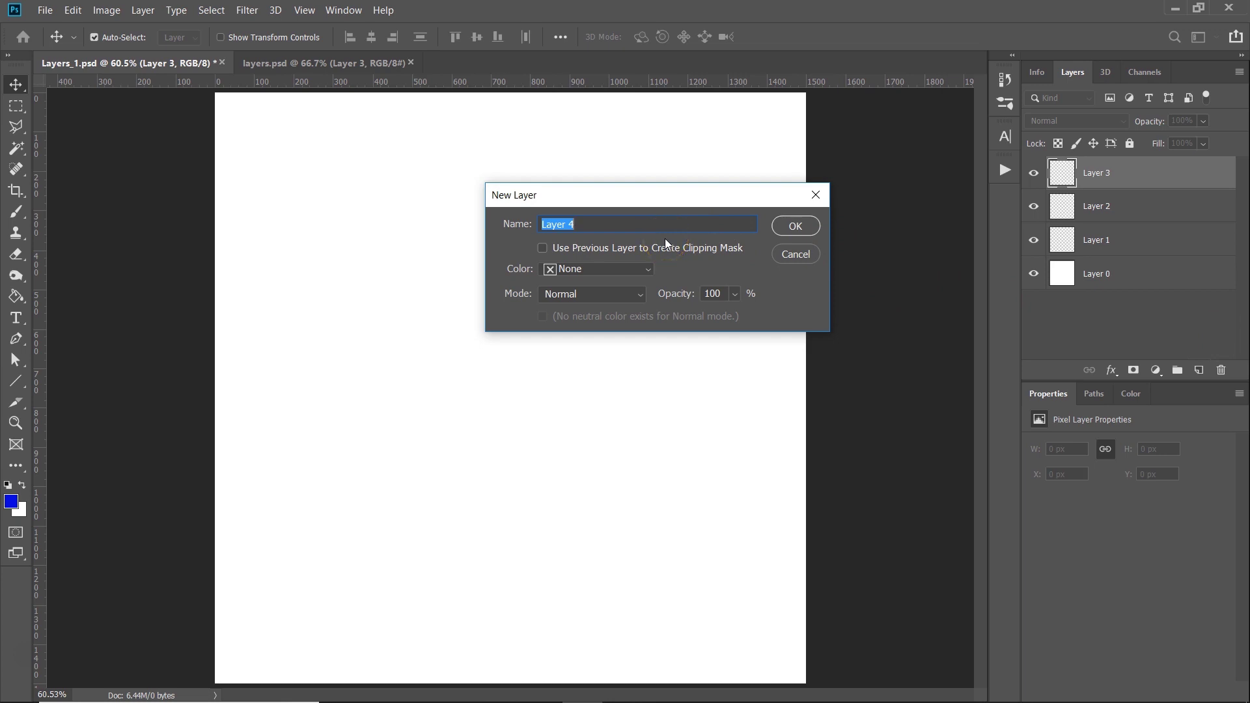
type("Brush")
key("Return")
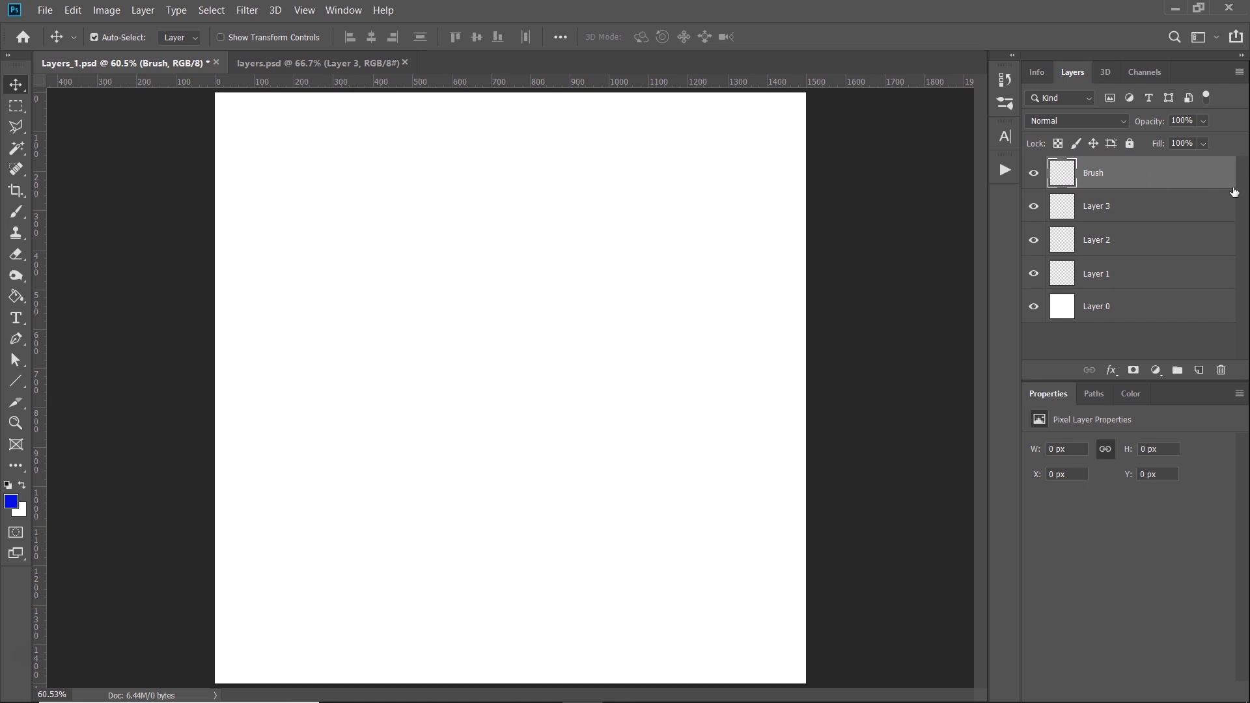
left_click(1198, 375, "ctrl")
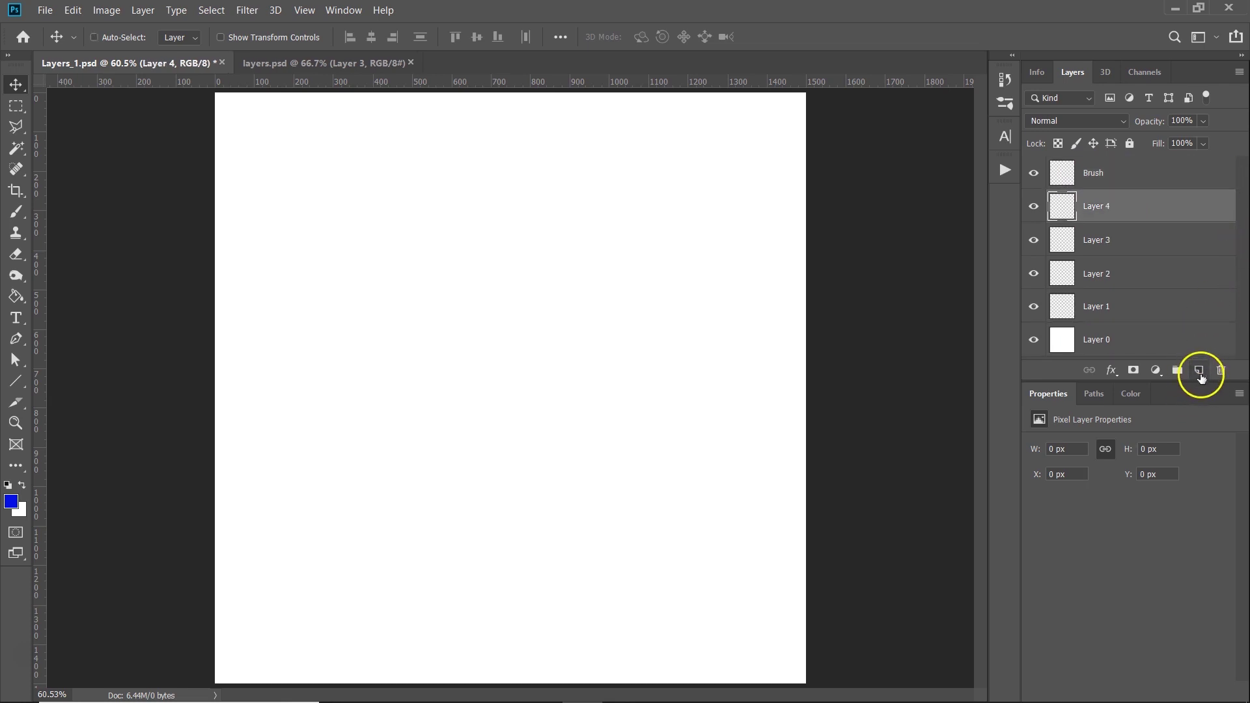
key("ctrl")
- Switch to layers.psd and select Layers 1, 2, 3 and 4 in turn
left_click(377, 63)
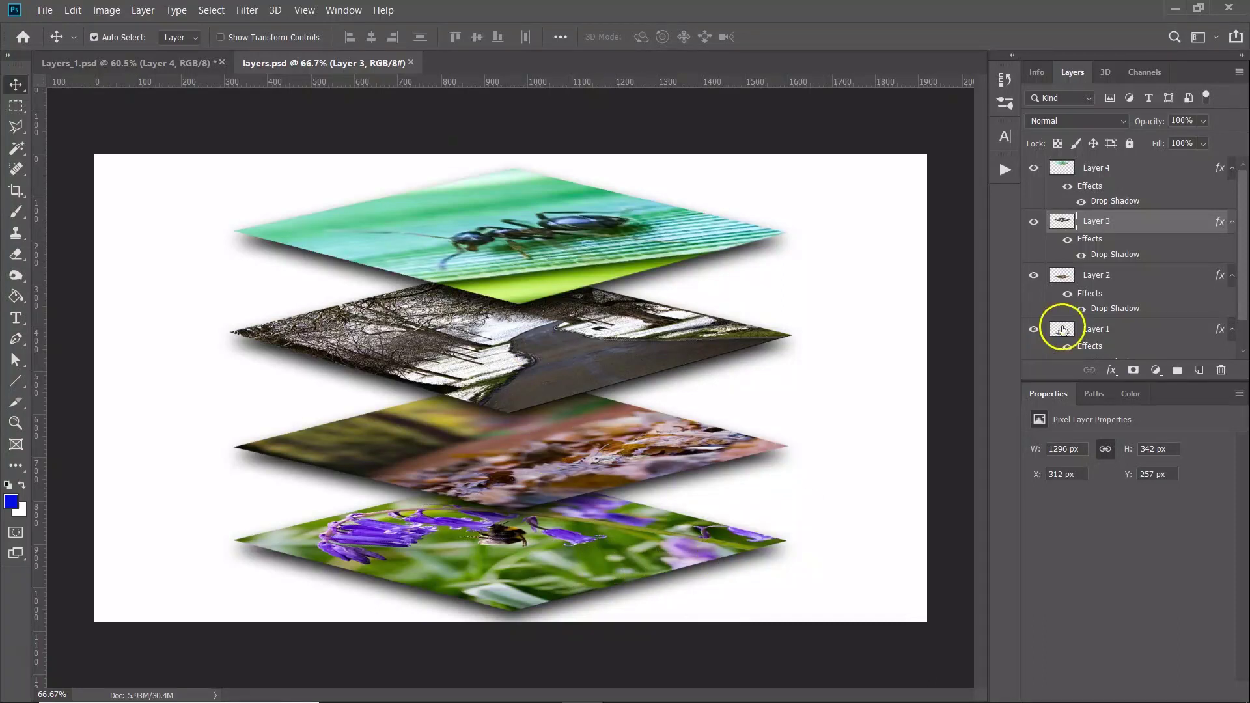
scroll(1230, 270, "down", 1)
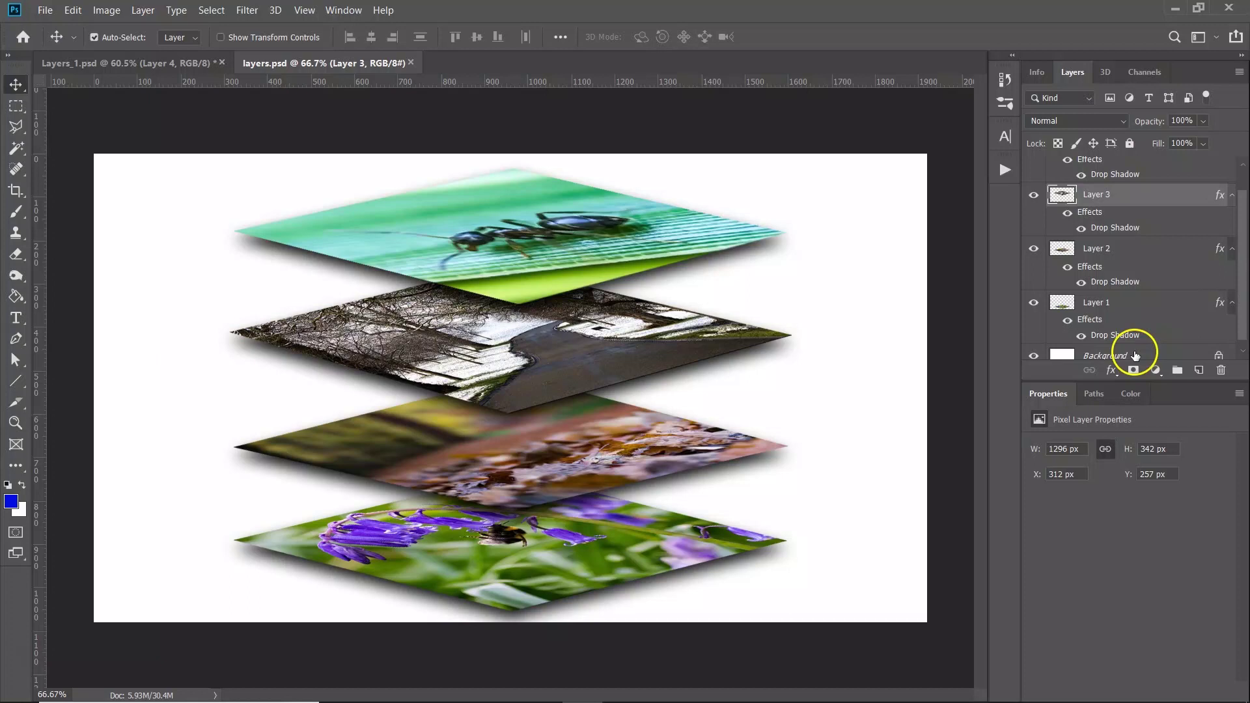
left_click(1112, 303)
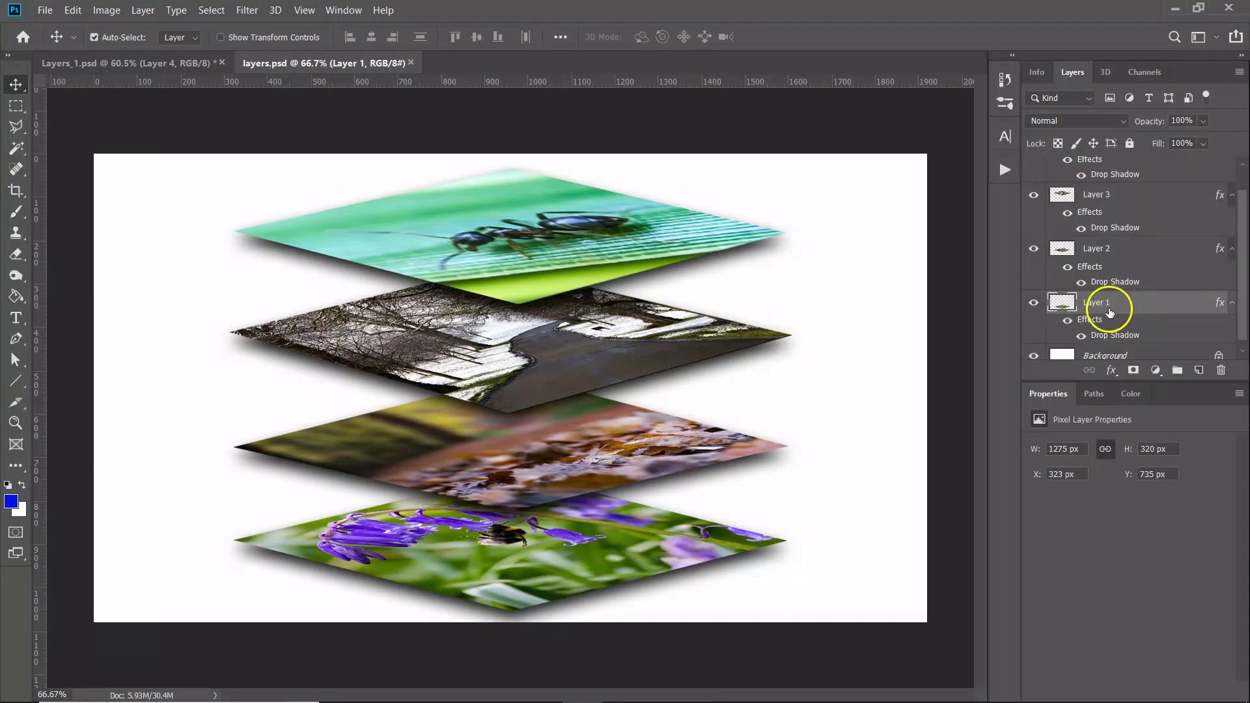
left_click(1098, 248)
left_click(1118, 200)
scroll(1114, 200, "up", 1)
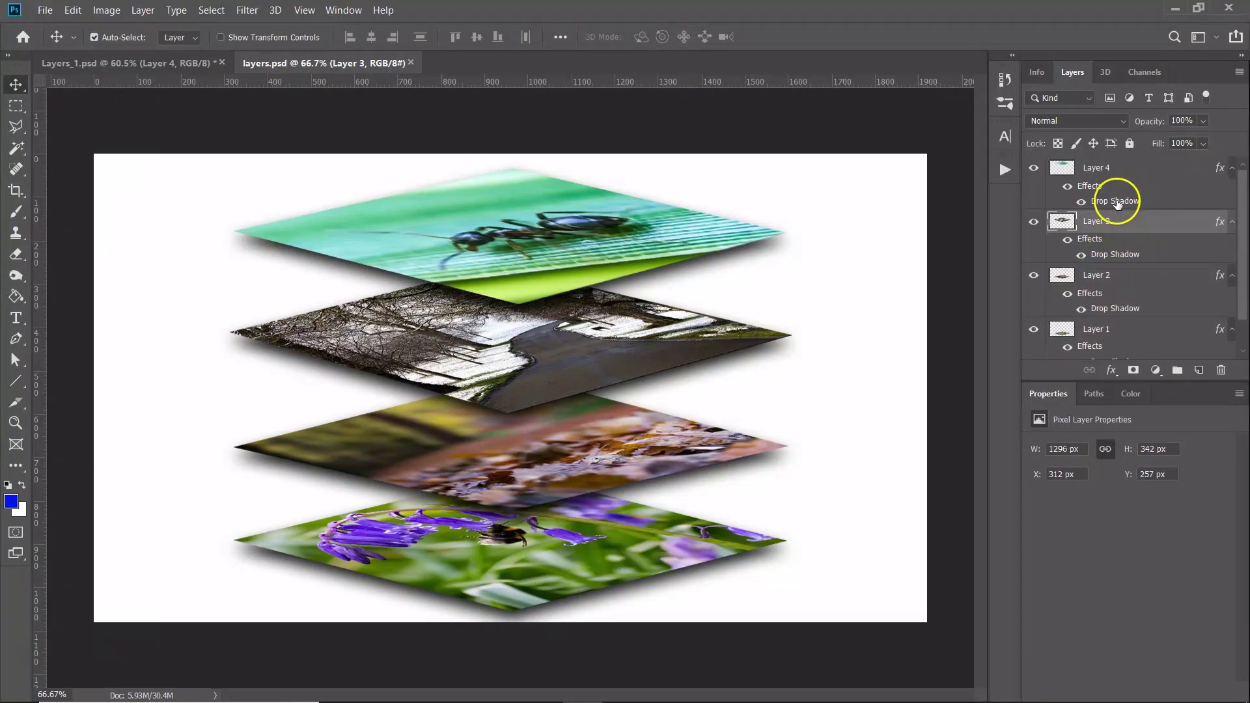
left_click(1113, 175)
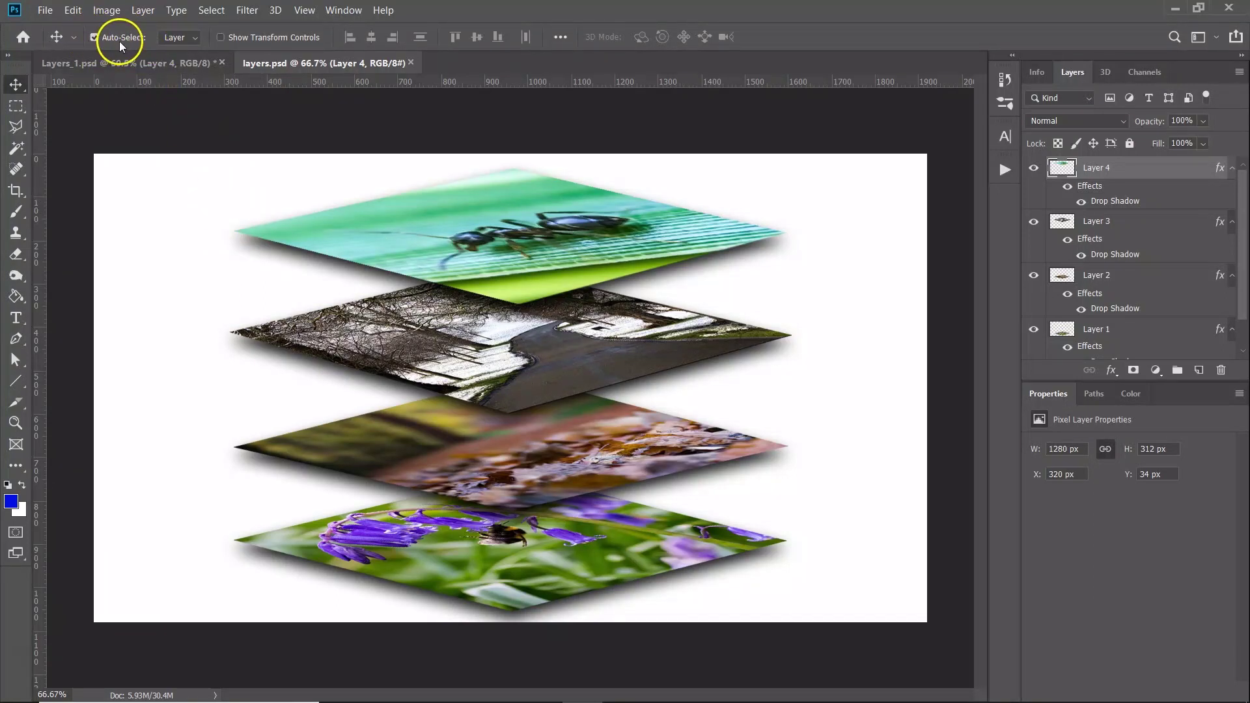
- Drag the trees and purple flower photos into new positions and drop the ant photo slightly lower
left_click_drag(496, 360, 497, 326)
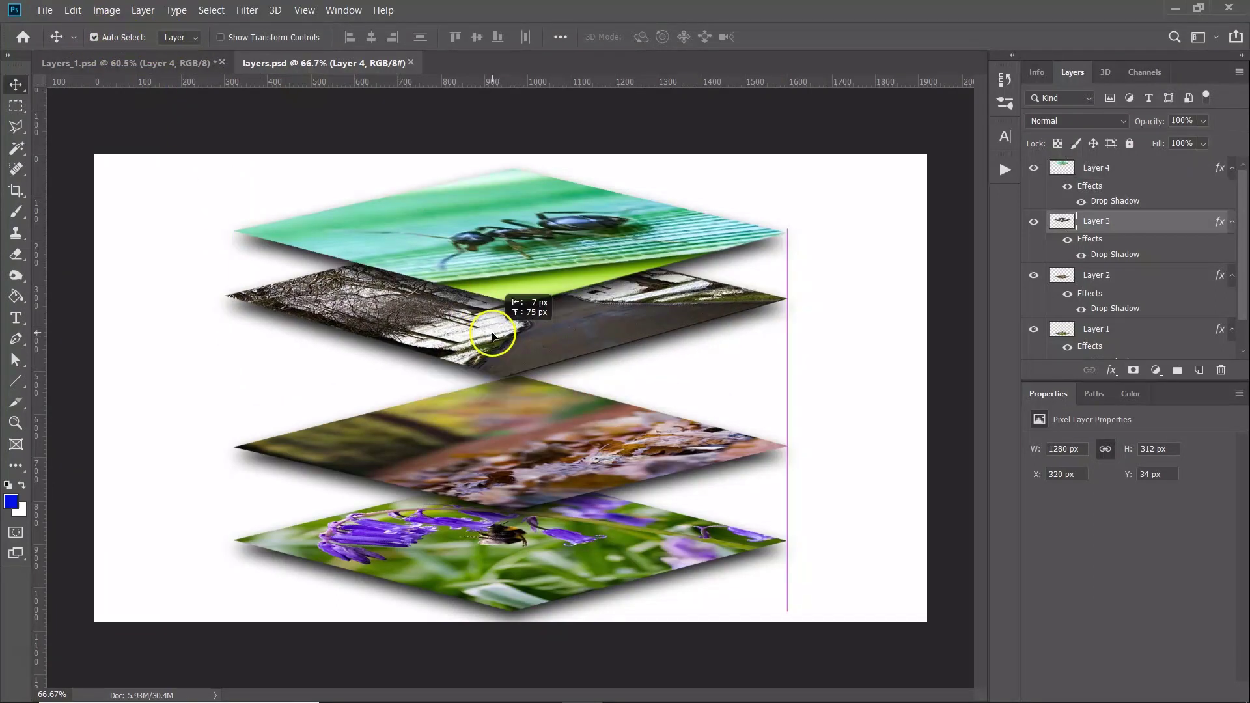
mouse_move(512, 491)
left_mouse_down()
mouse_move(518, 463)
mouse_move(516, 480)
left_mouse_up()
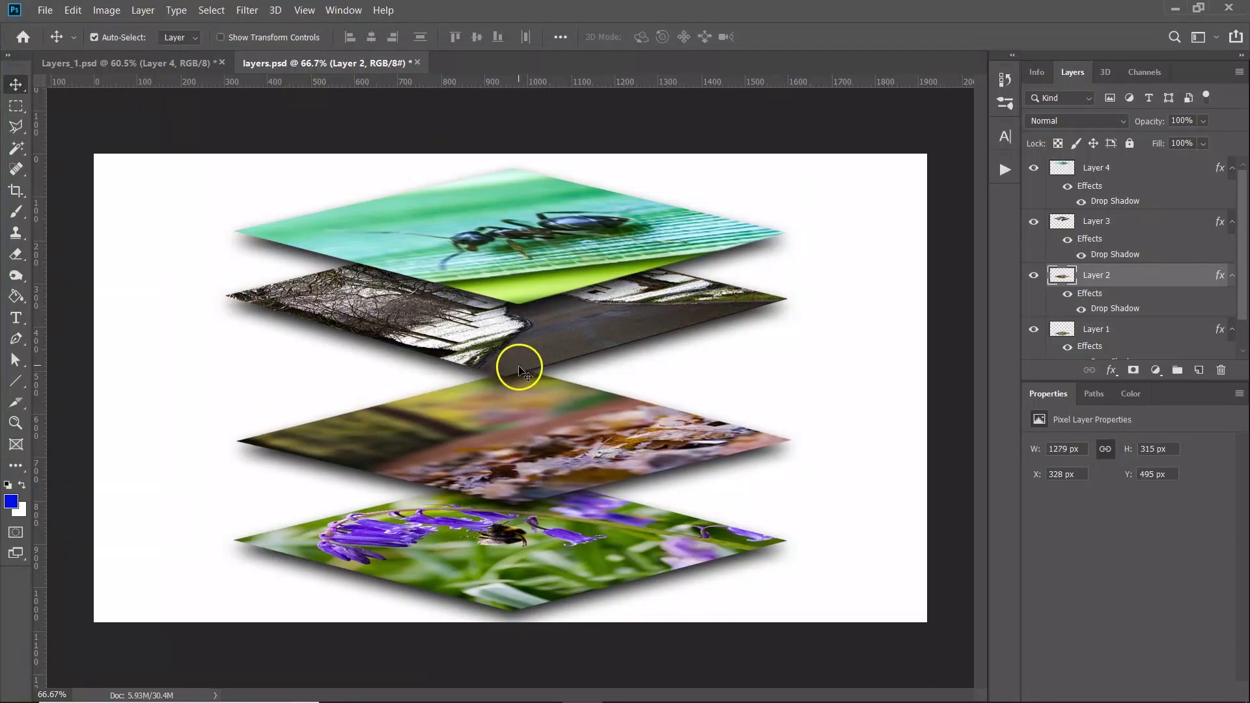
left_click_drag(516, 362, 525, 389)
left_click_drag(528, 295, 532, 339)
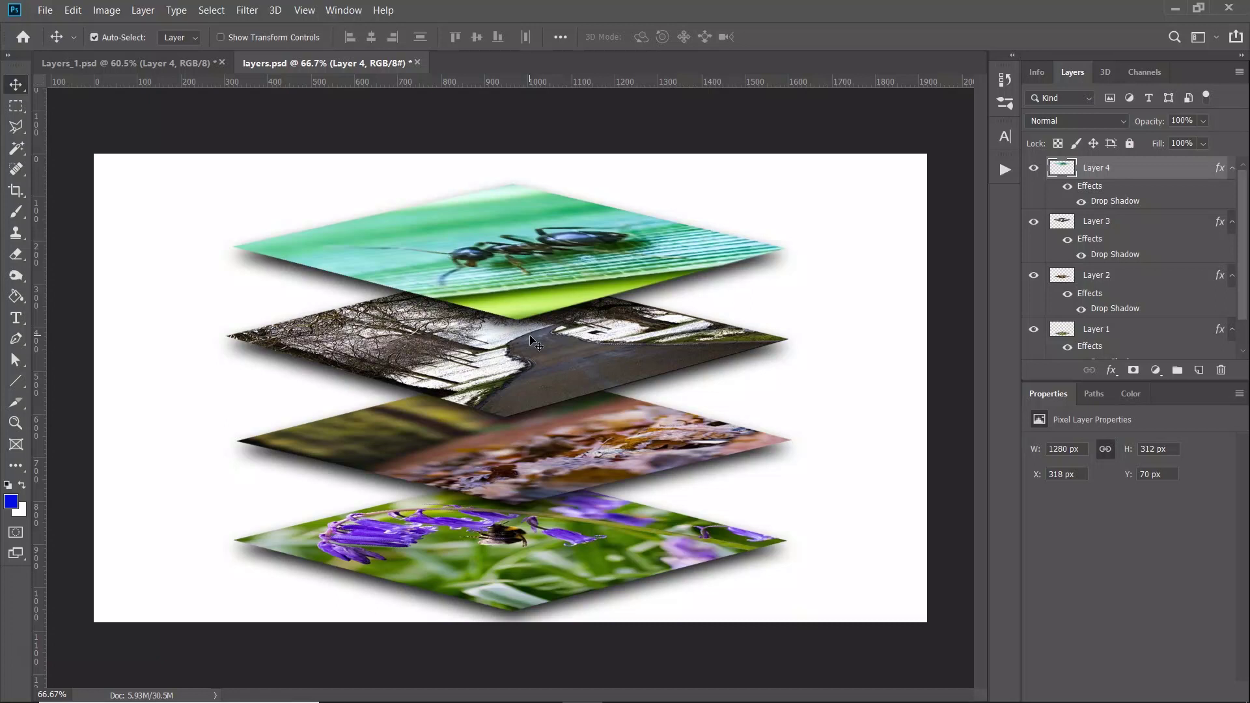
- Nudge the ant photo with Auto-Select off, then re-enable Auto-Select and move the trees photo above it
left_click(94, 38)
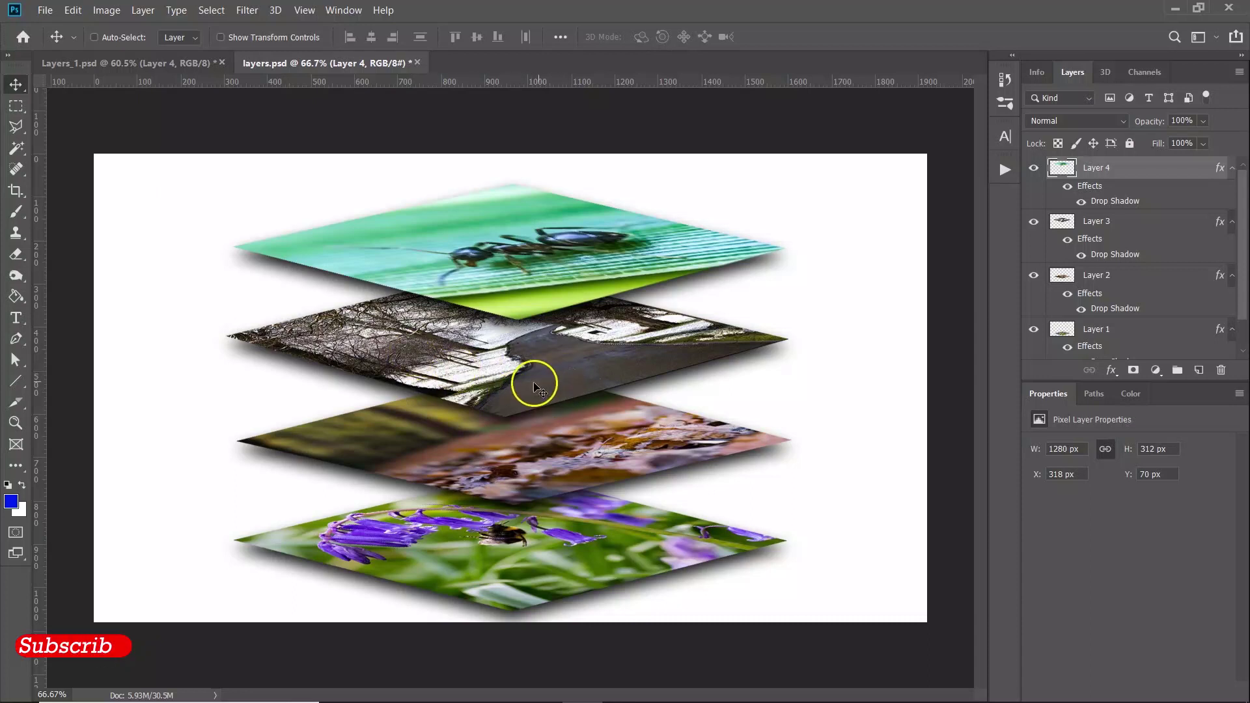
left_click_drag(565, 388, 527, 396)
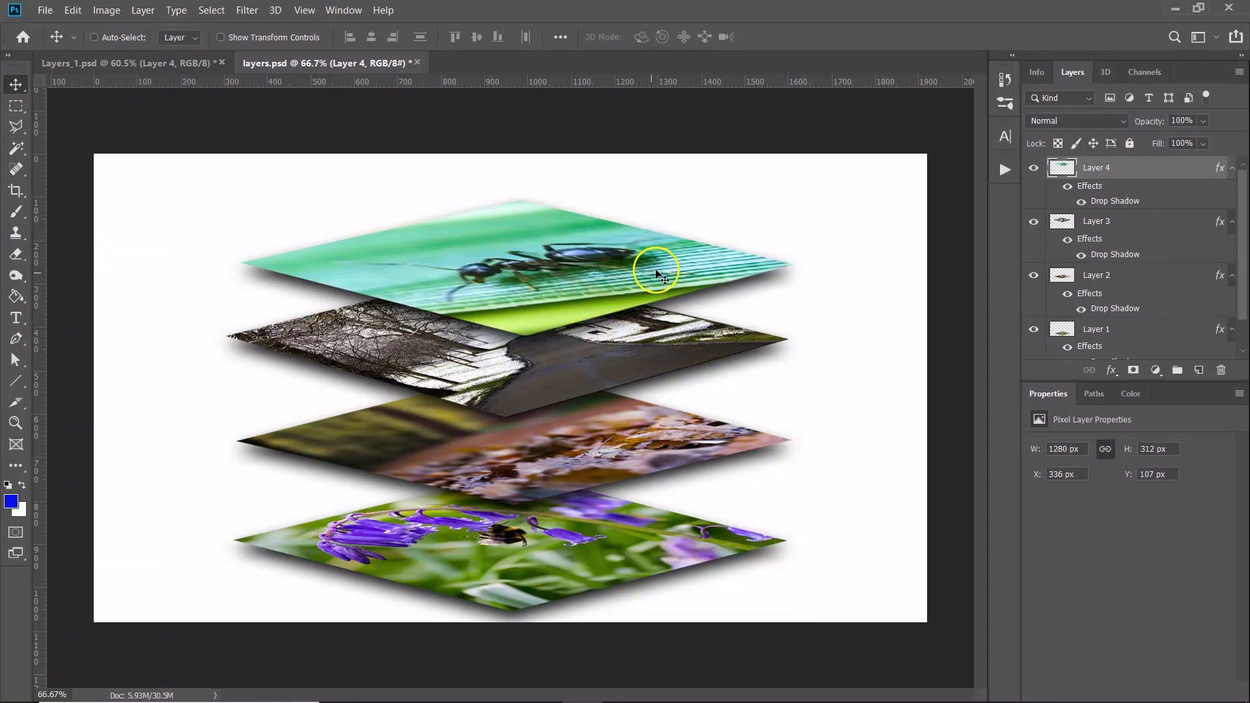
left_click(94, 38)
left_click(533, 372)
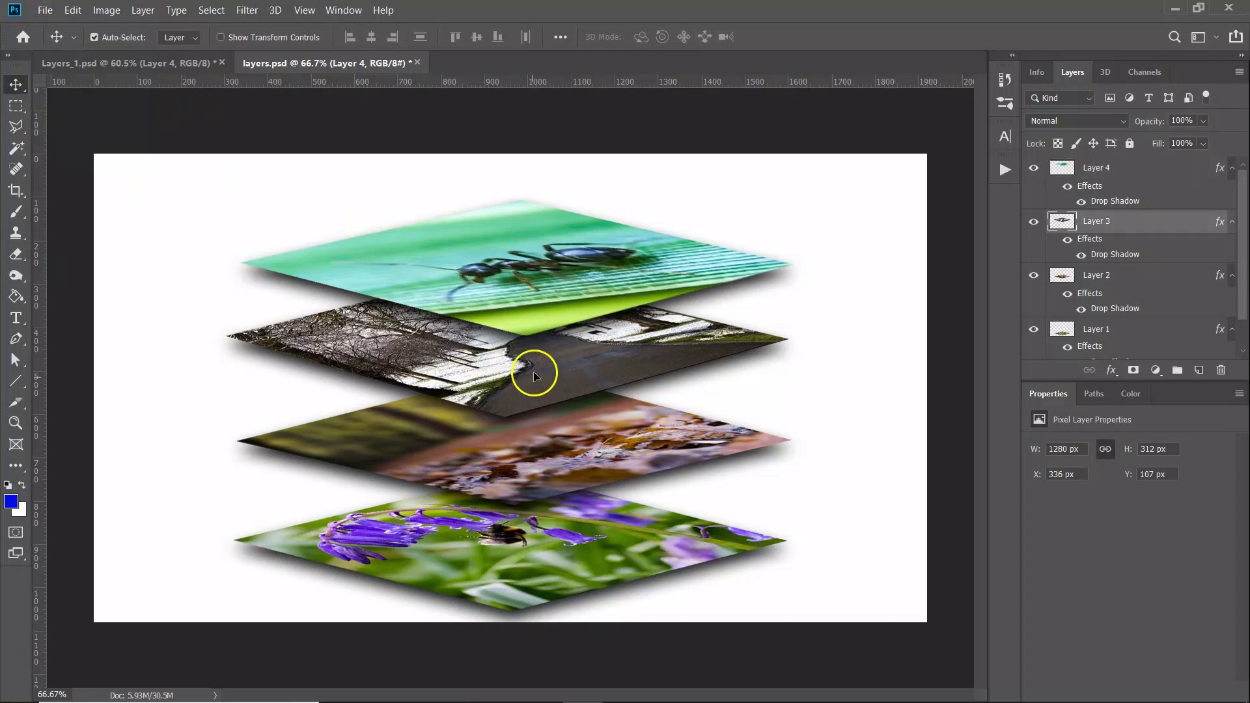
left_click_drag(533, 376, 547, 410)
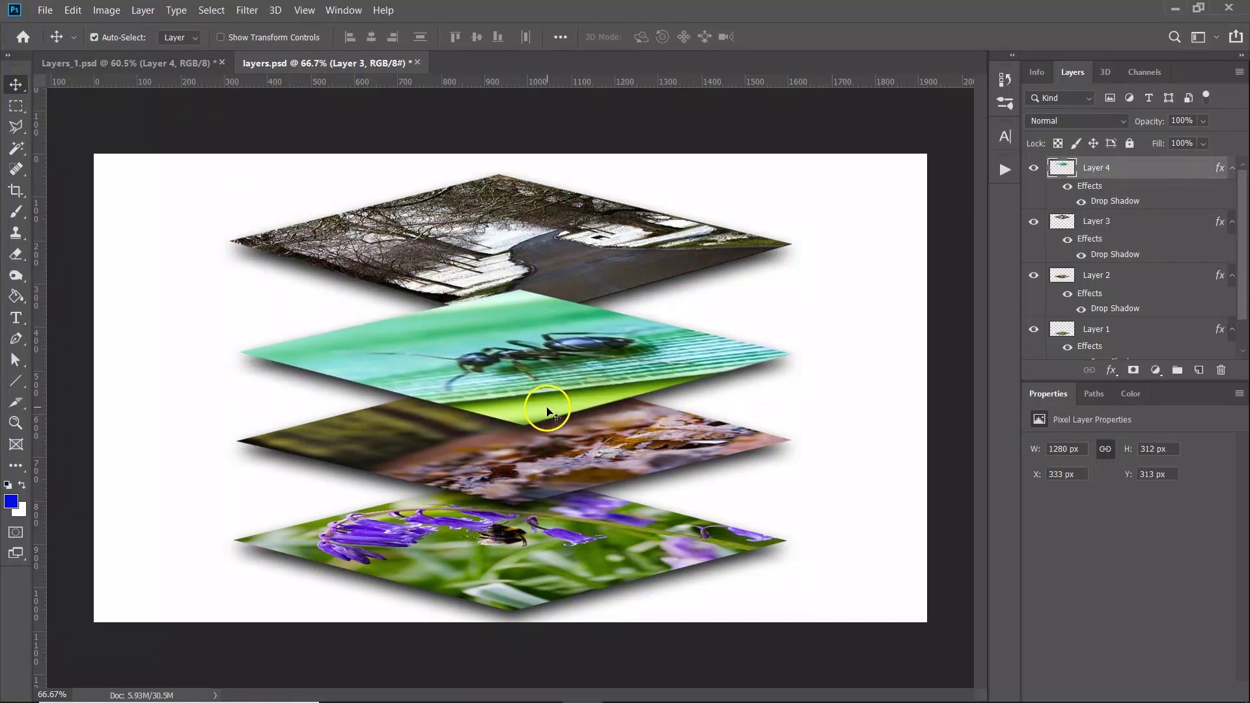
left_click_drag(549, 230, 575, 276)
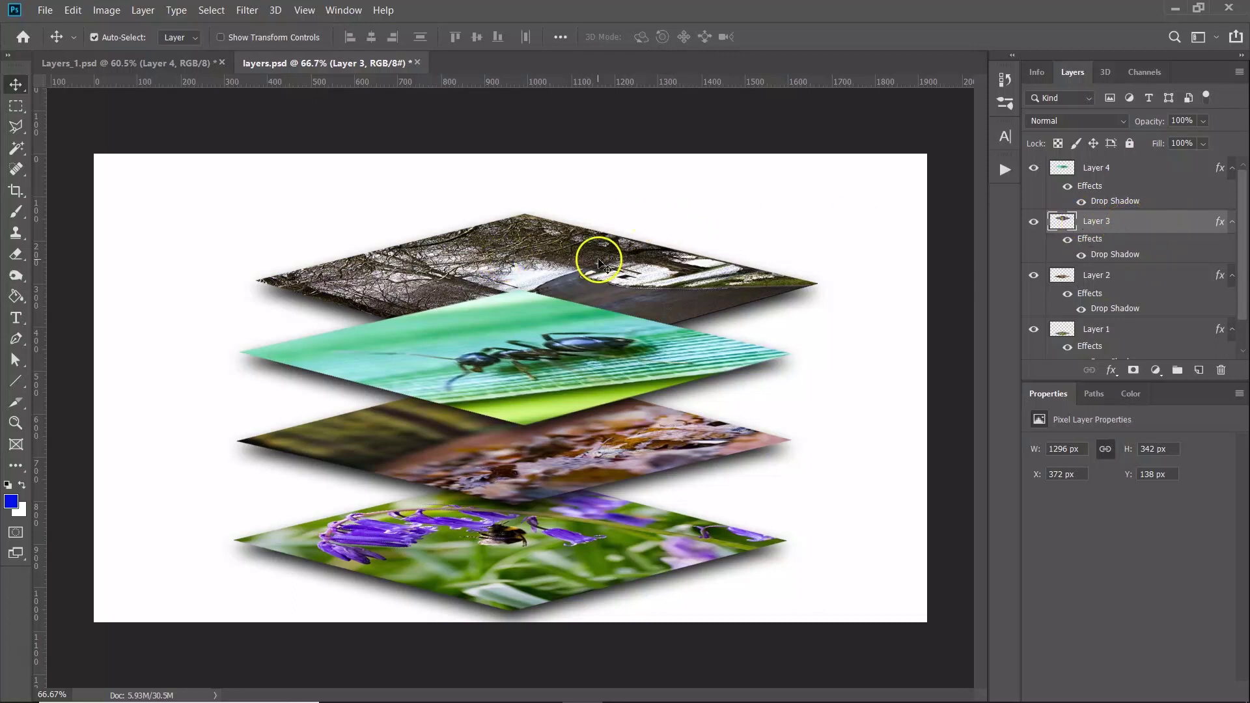
- Drag Layer 3 above Layer 4 in the Layers panel so the trees photo overlaps the ant photo
left_click_drag(1163, 227, 1164, 170)
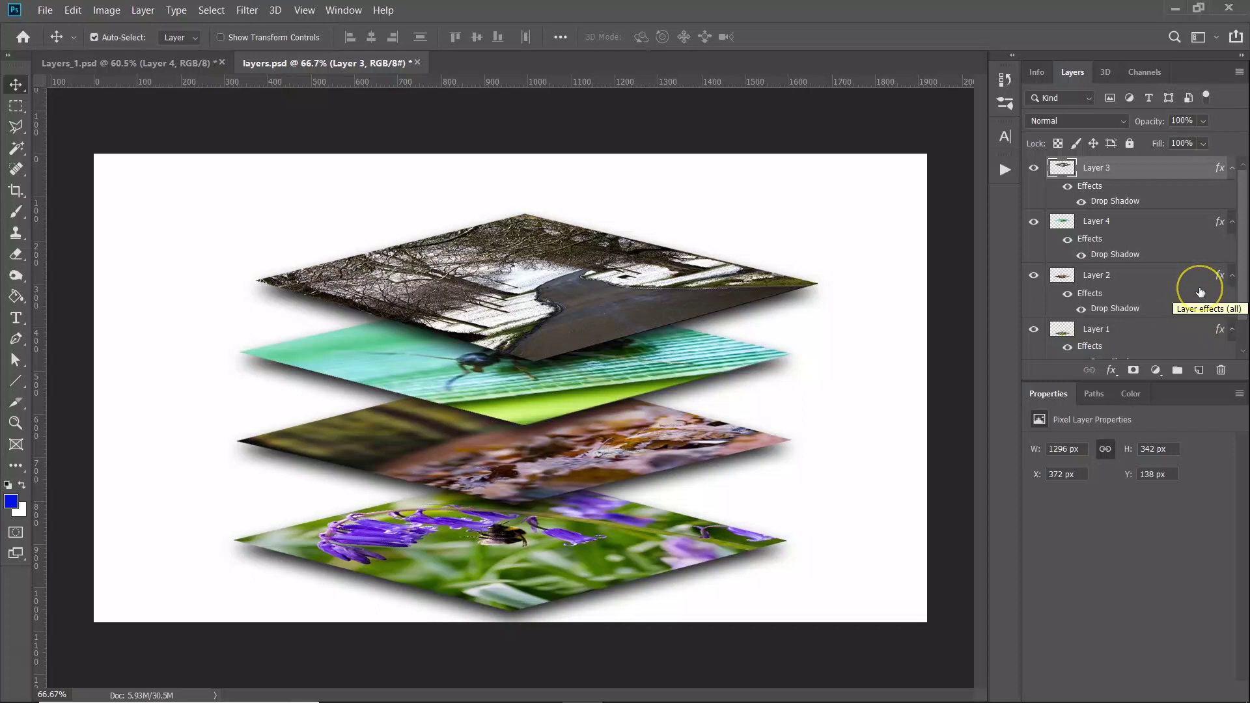
scroll(1240, 259, "down", 1)
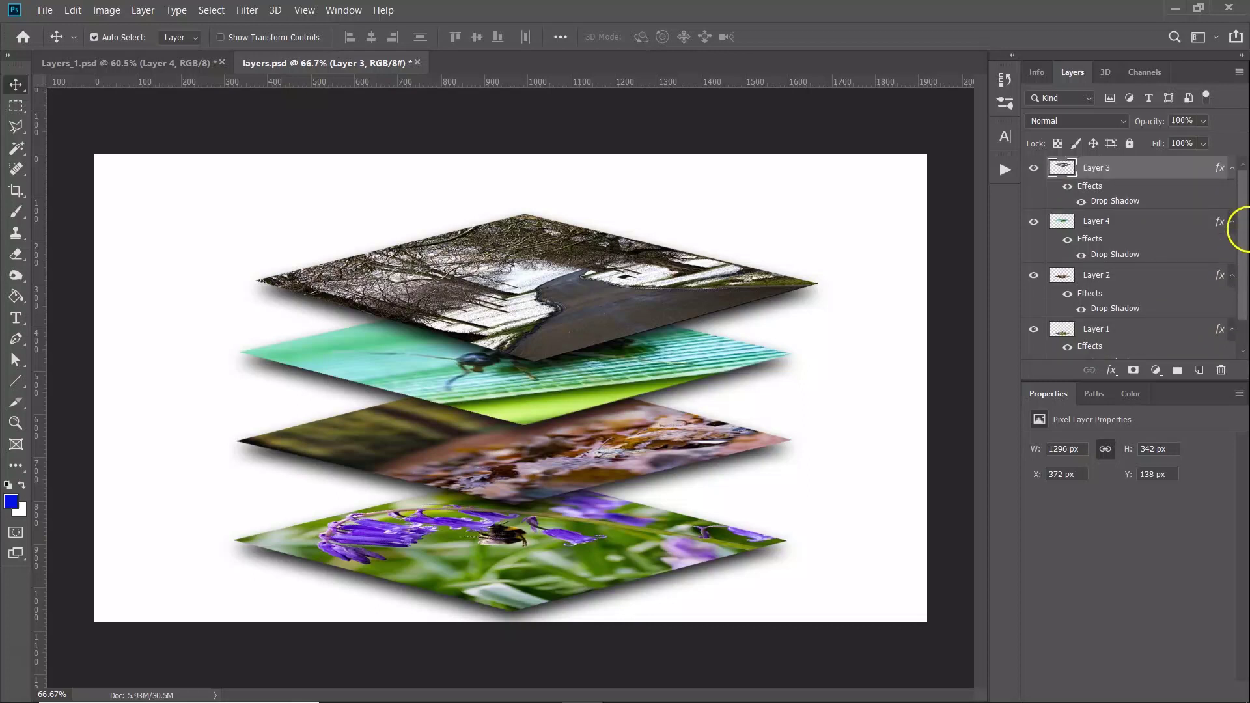
scroll(1241, 235, "down", 1)
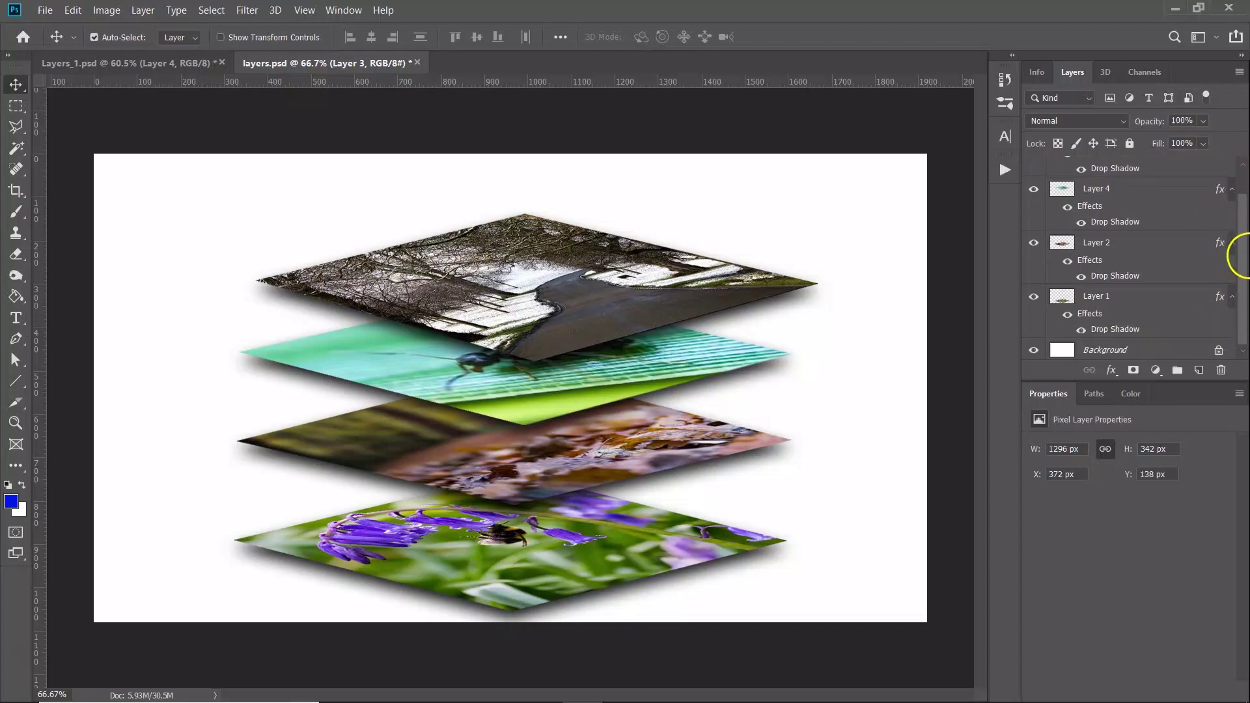
left_click(1122, 301)
key("ctrl+alt+a")
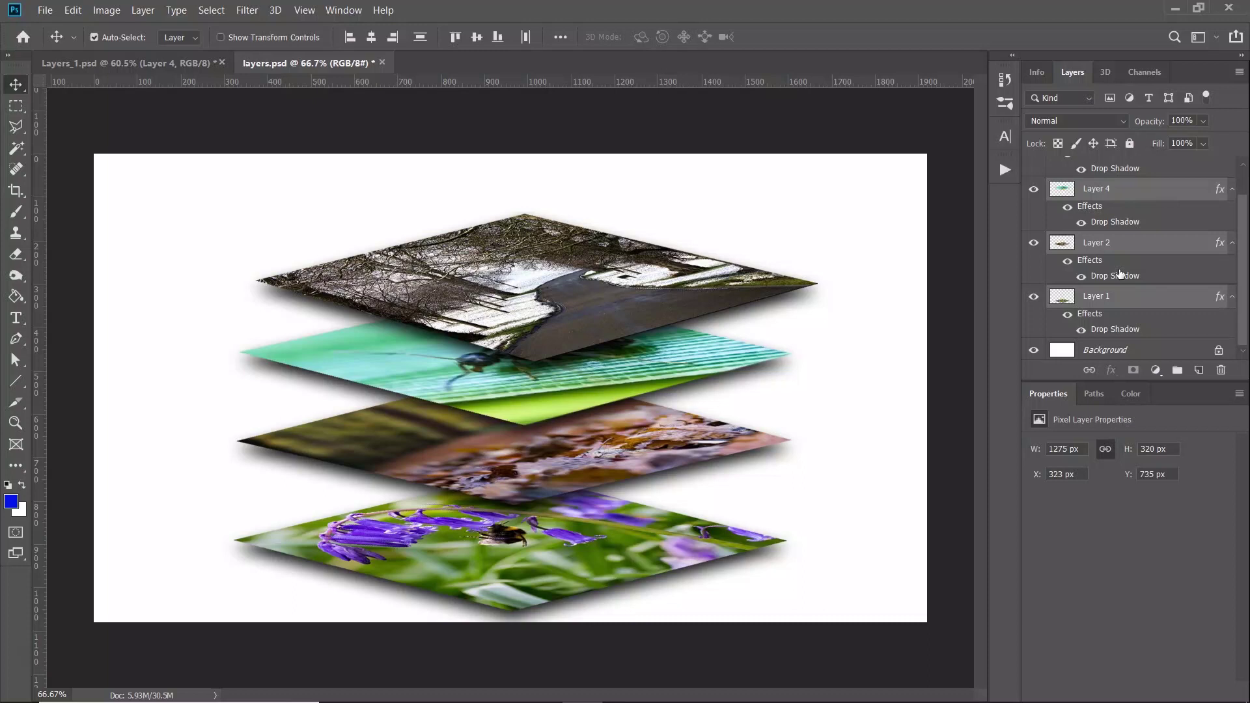
key("ctrl+g")
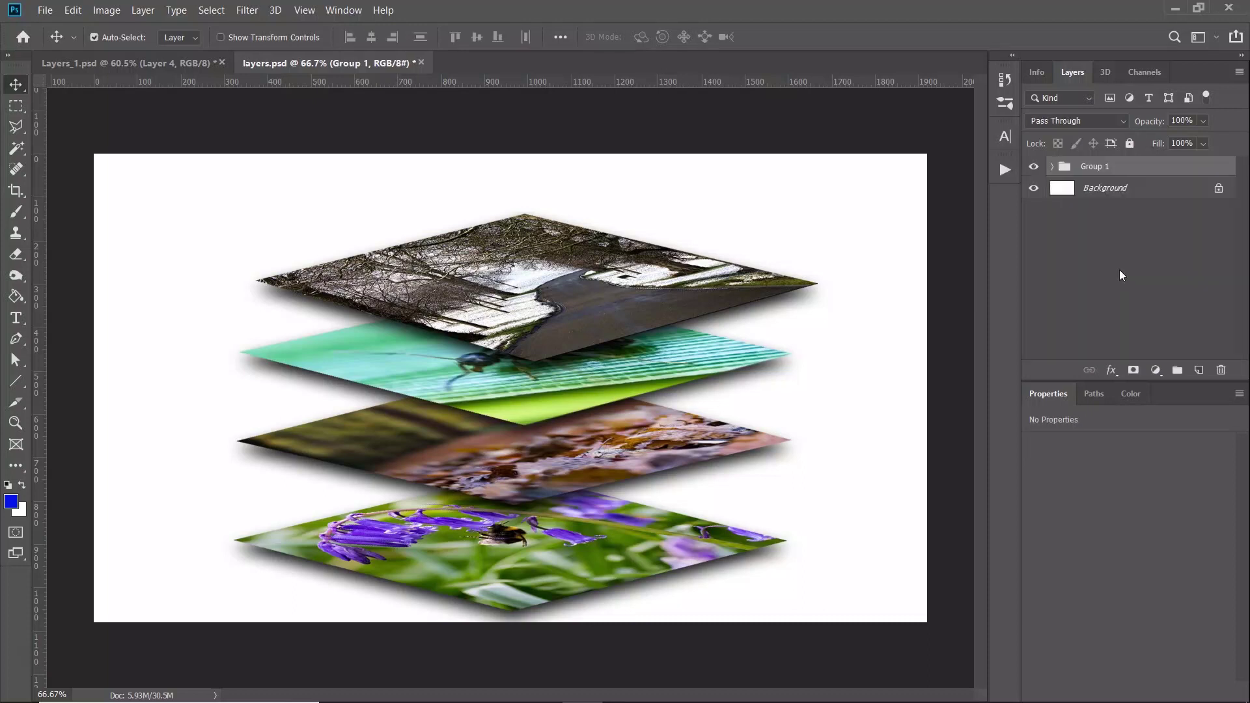
left_click(1049, 169)
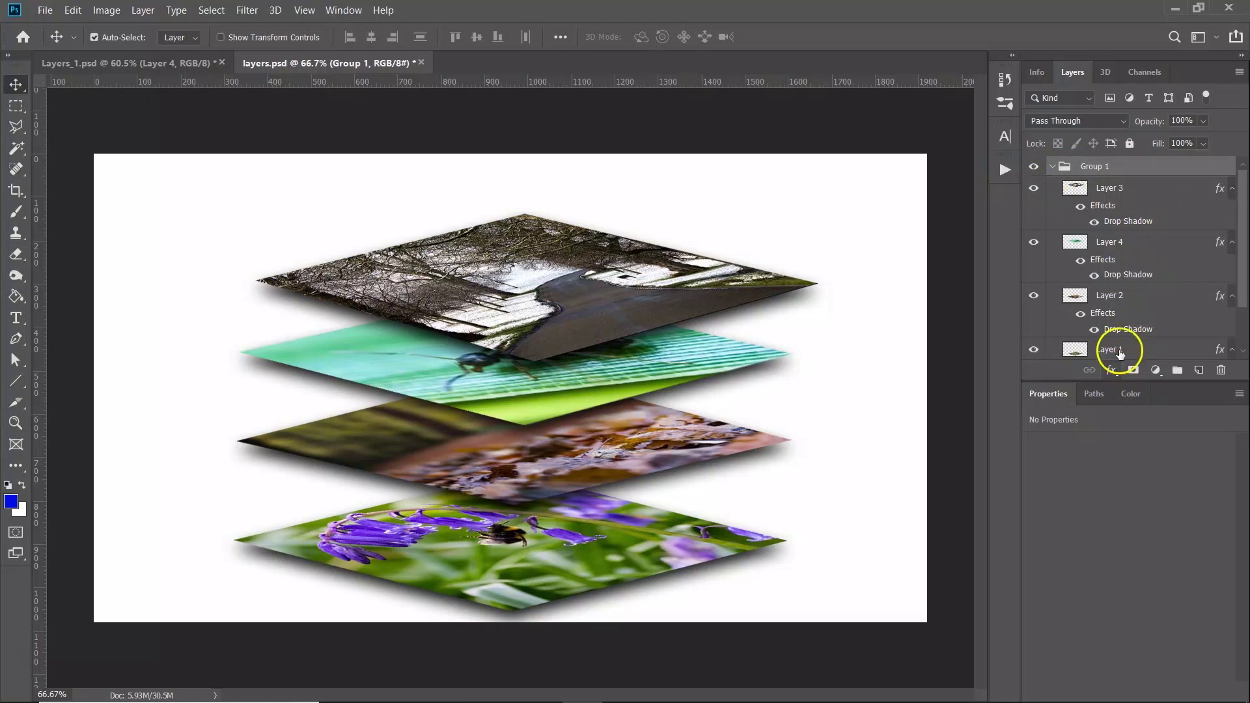
left_click(1051, 167)
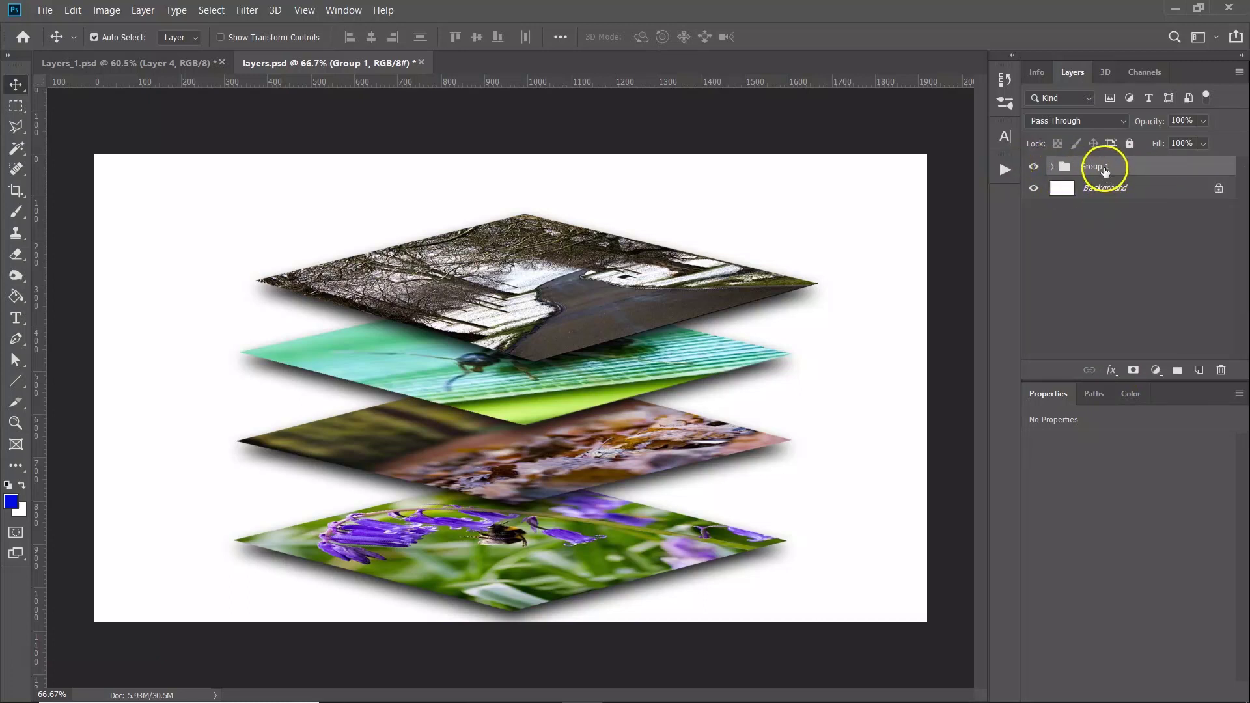
double_click(1106, 167)
key("Return")
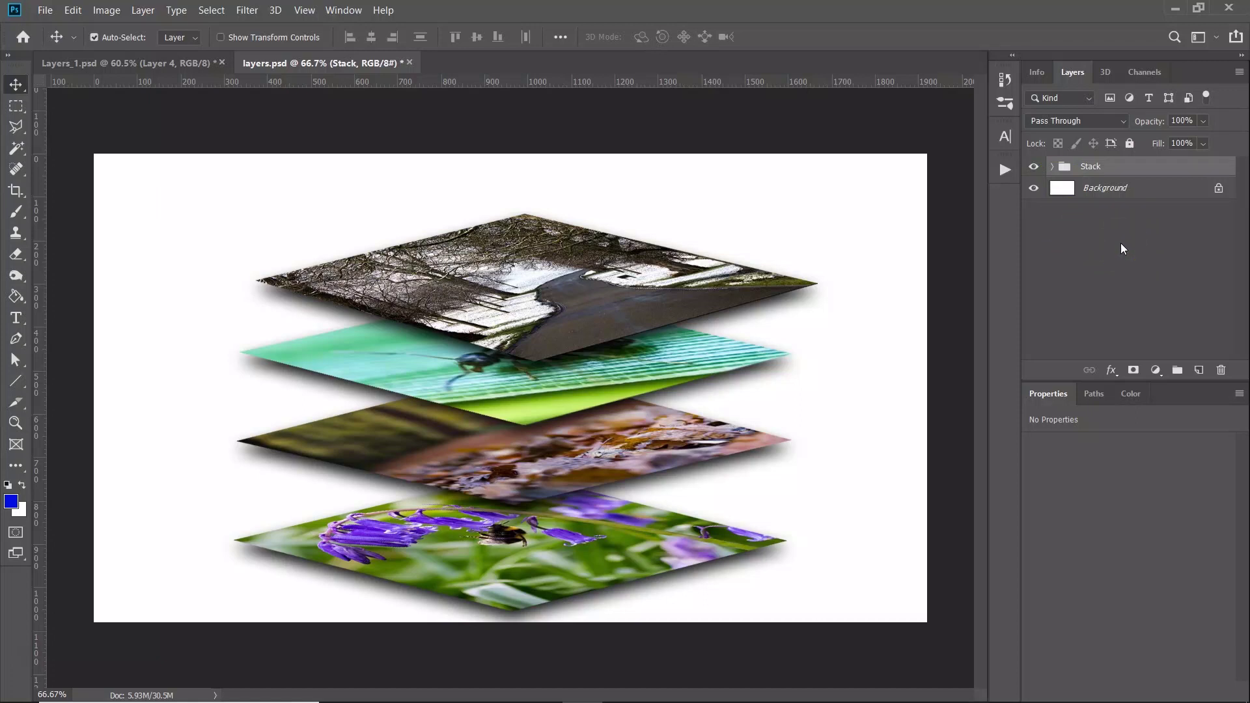
key("ctrl+shift+g")
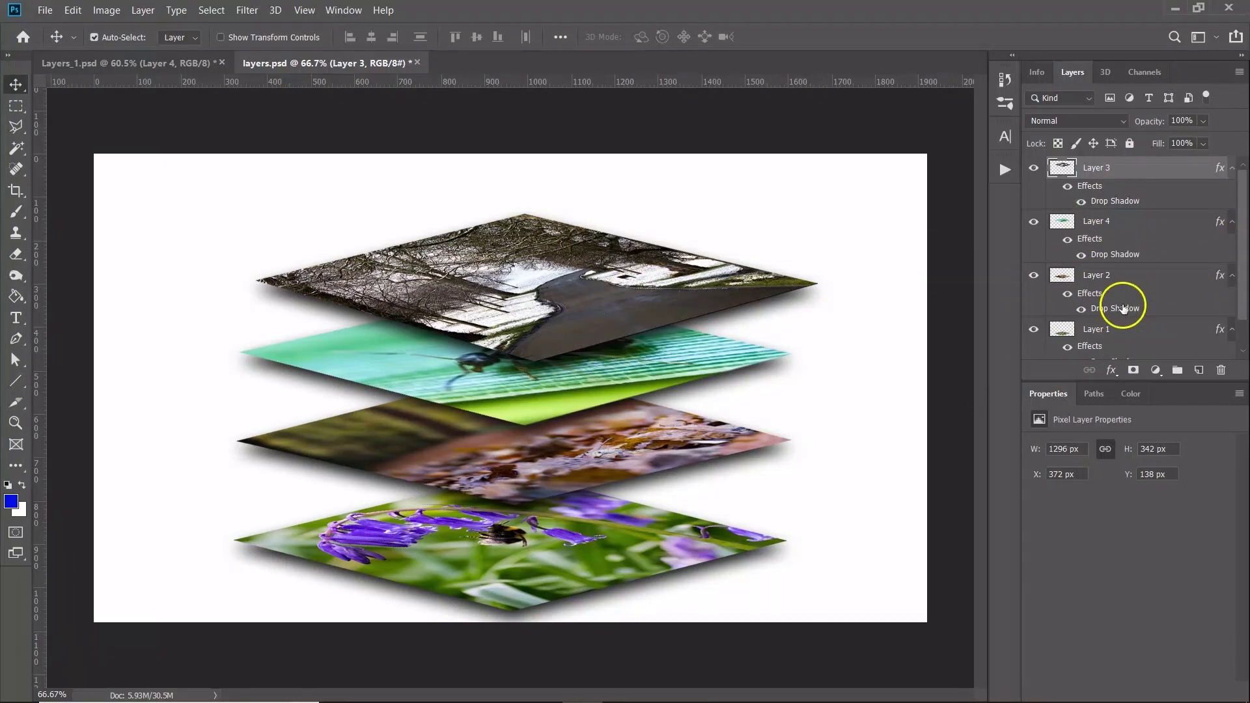
- Merge Layer 3 and Layer 4 into one effect-free Layer 3 and reposition it on the canvas
key("ctrl+e")
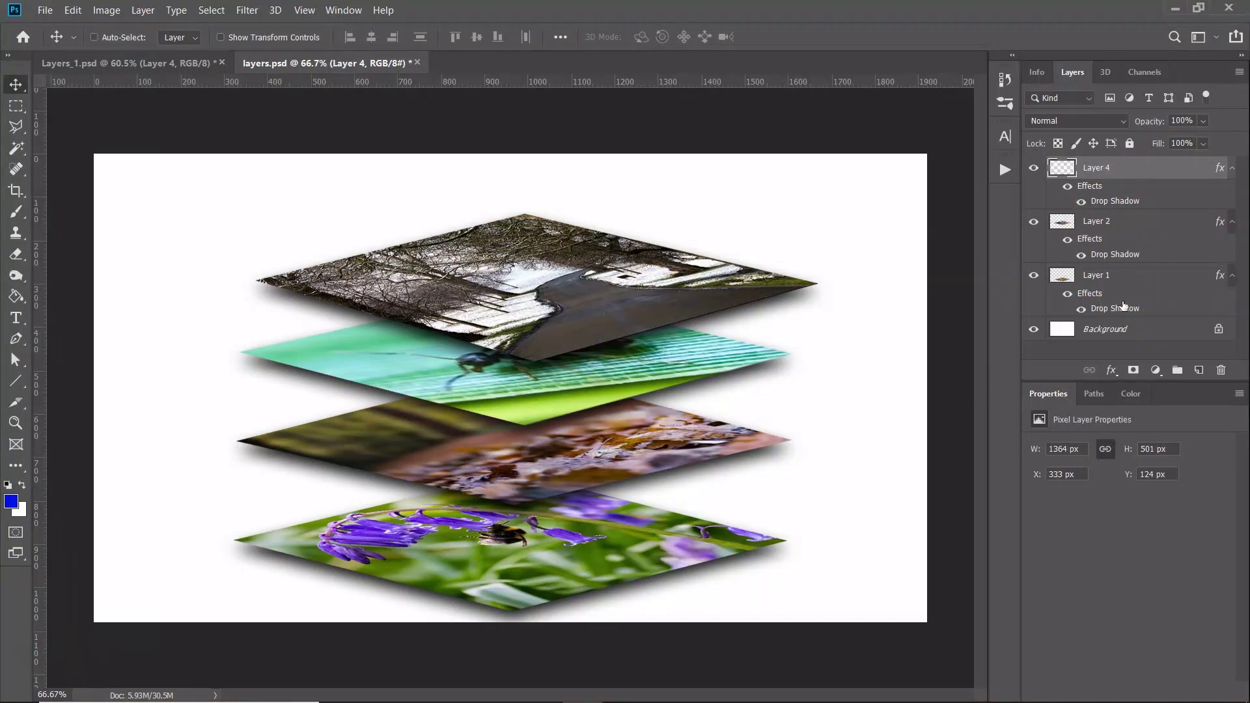
left_click_drag(529, 303, 615, 303)
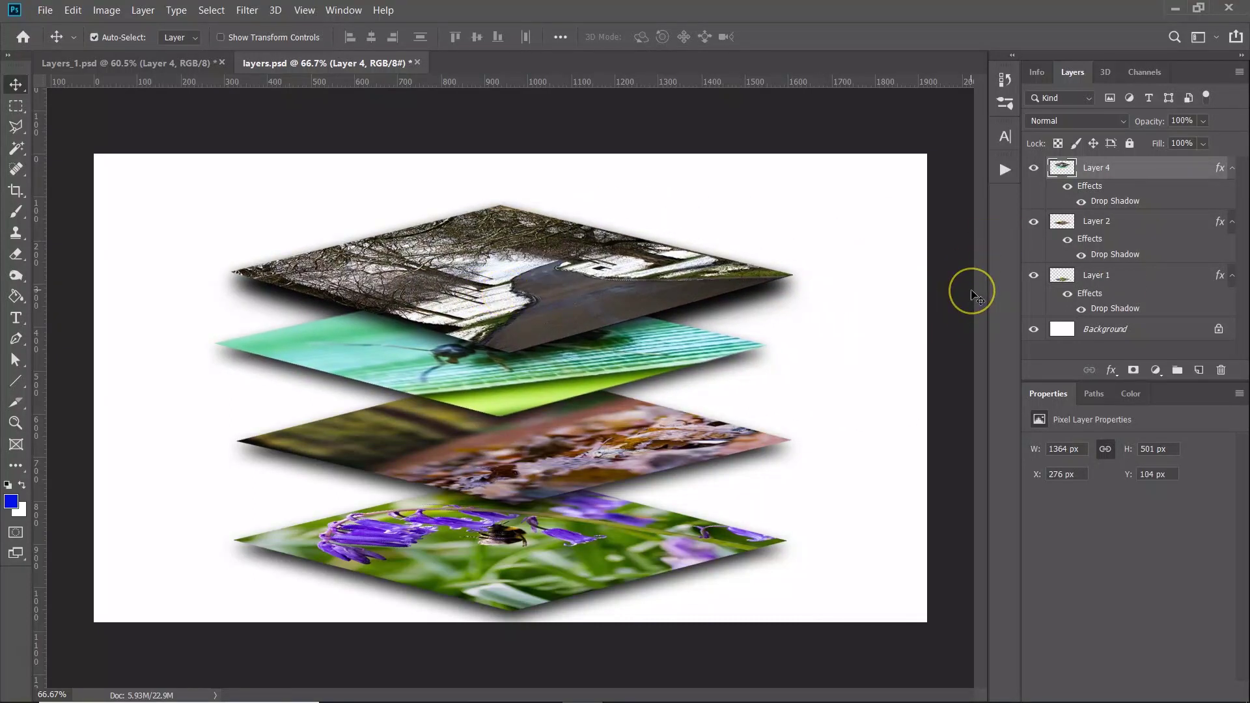
key("ctrl+z")
key("ctrl+z")
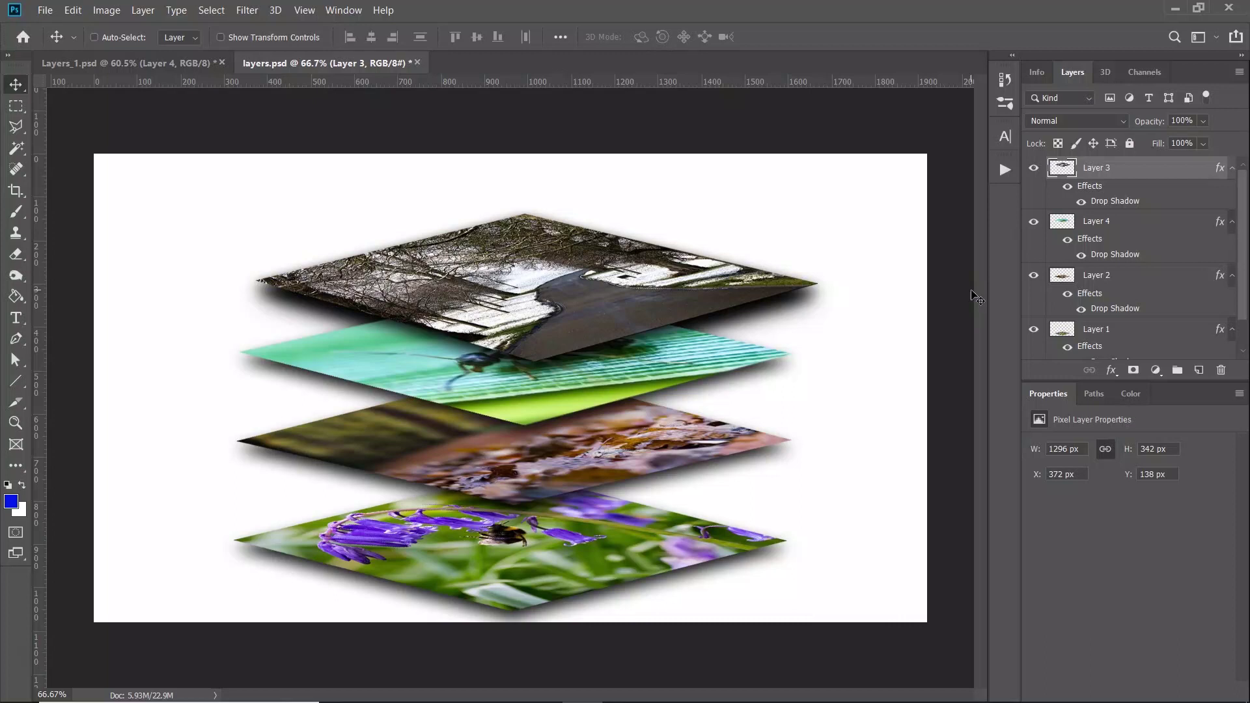
left_click(1141, 228, "shift")
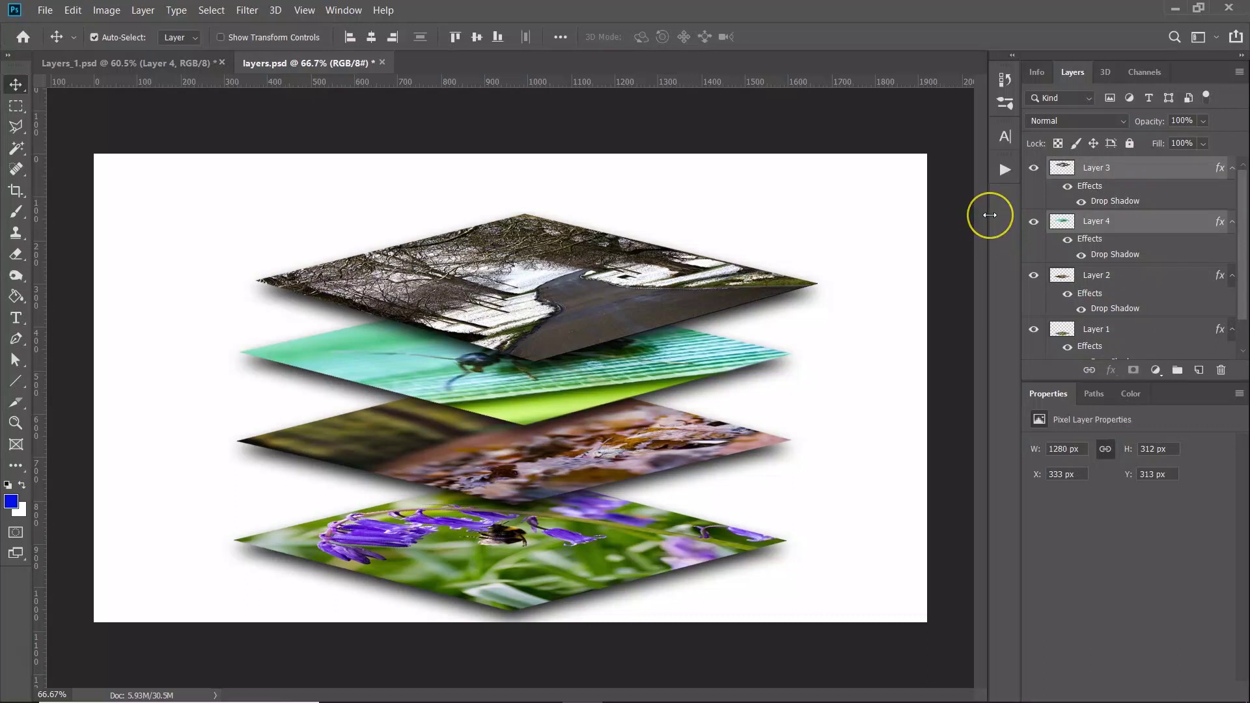
key("ctrl+e")
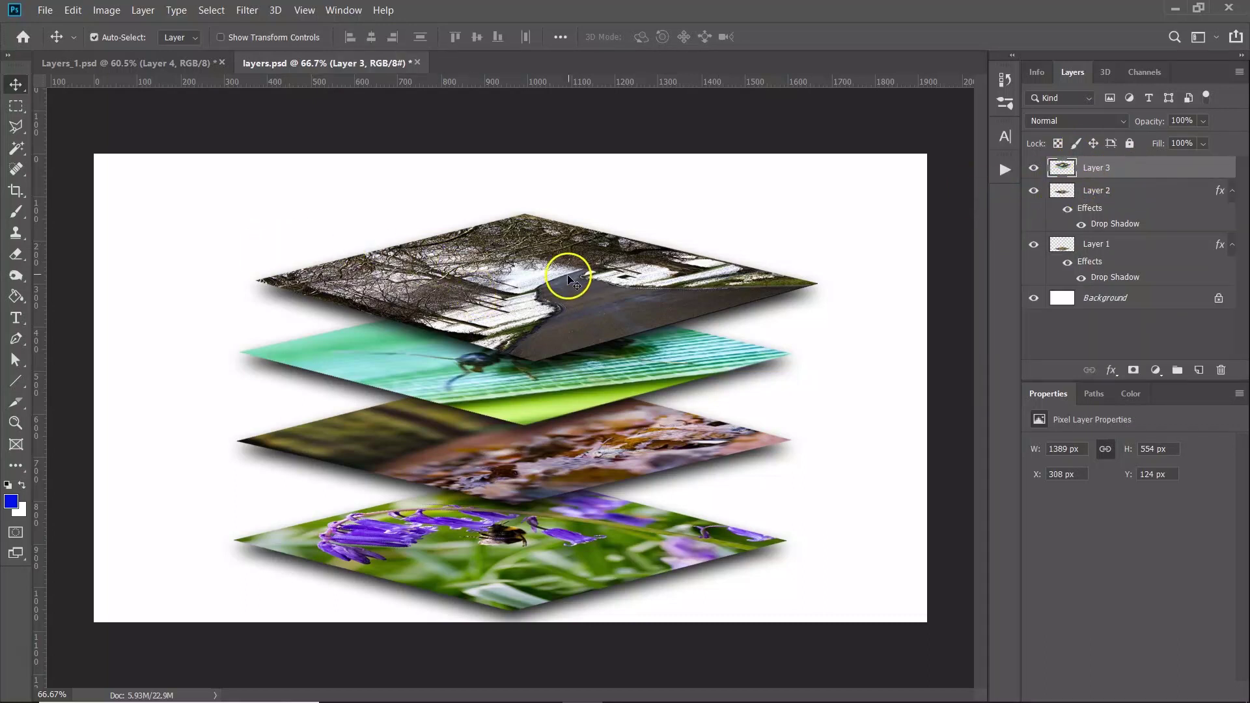
left_click_drag(547, 276, 525, 377)
- Undo the merge, try a stamped Layer 5 of the visible layers, then delete it
key("ctrl+z")
key("ctrl+z")
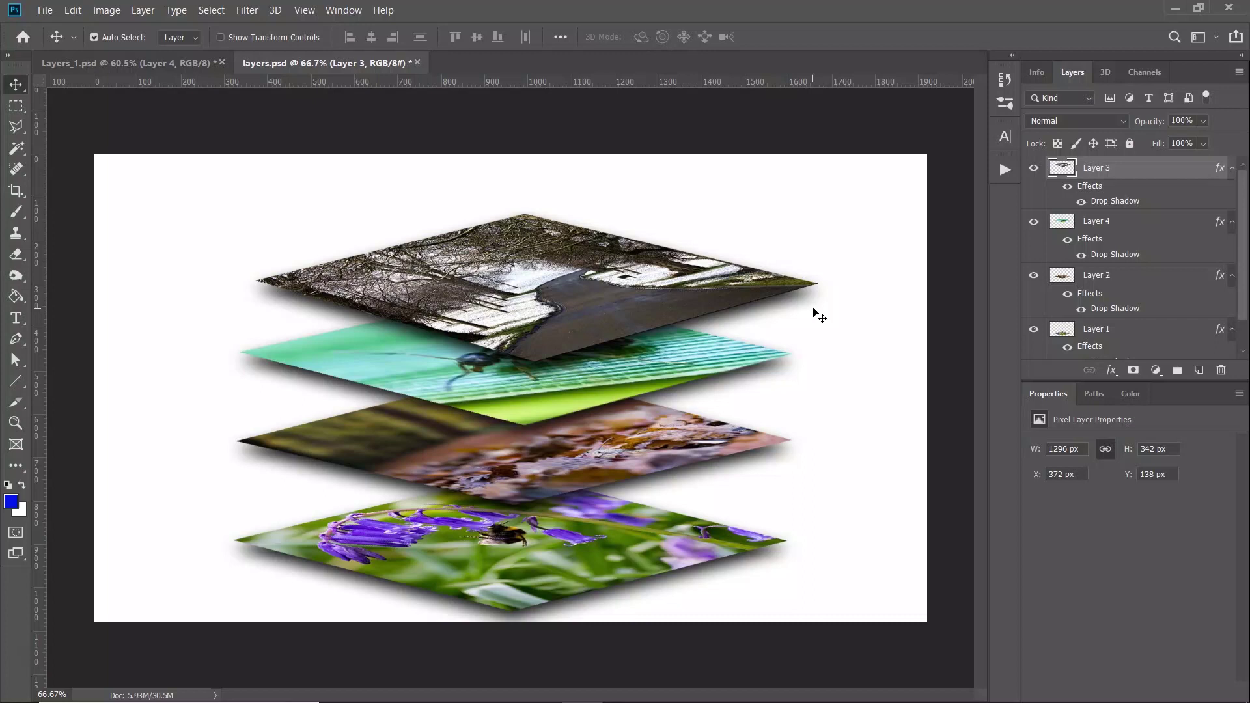
left_click(814, 314)
key("ctrl+shift+alt+e")
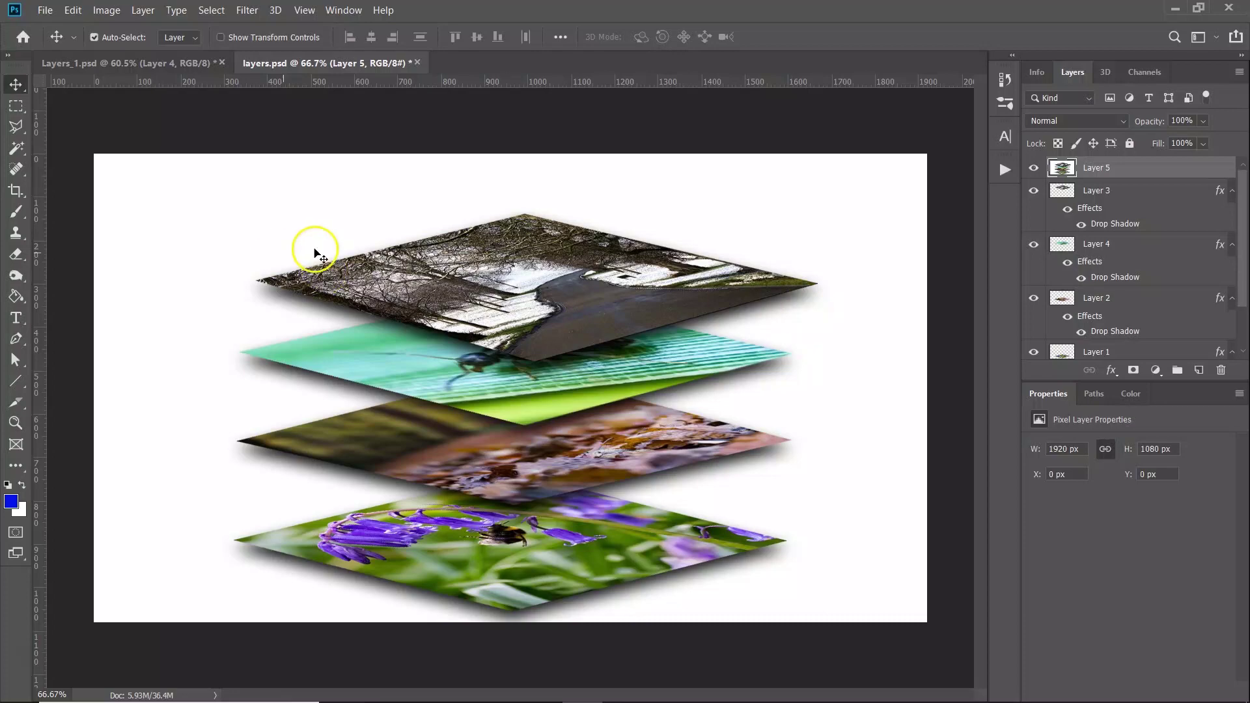
left_click_drag(460, 282, 512, 261)
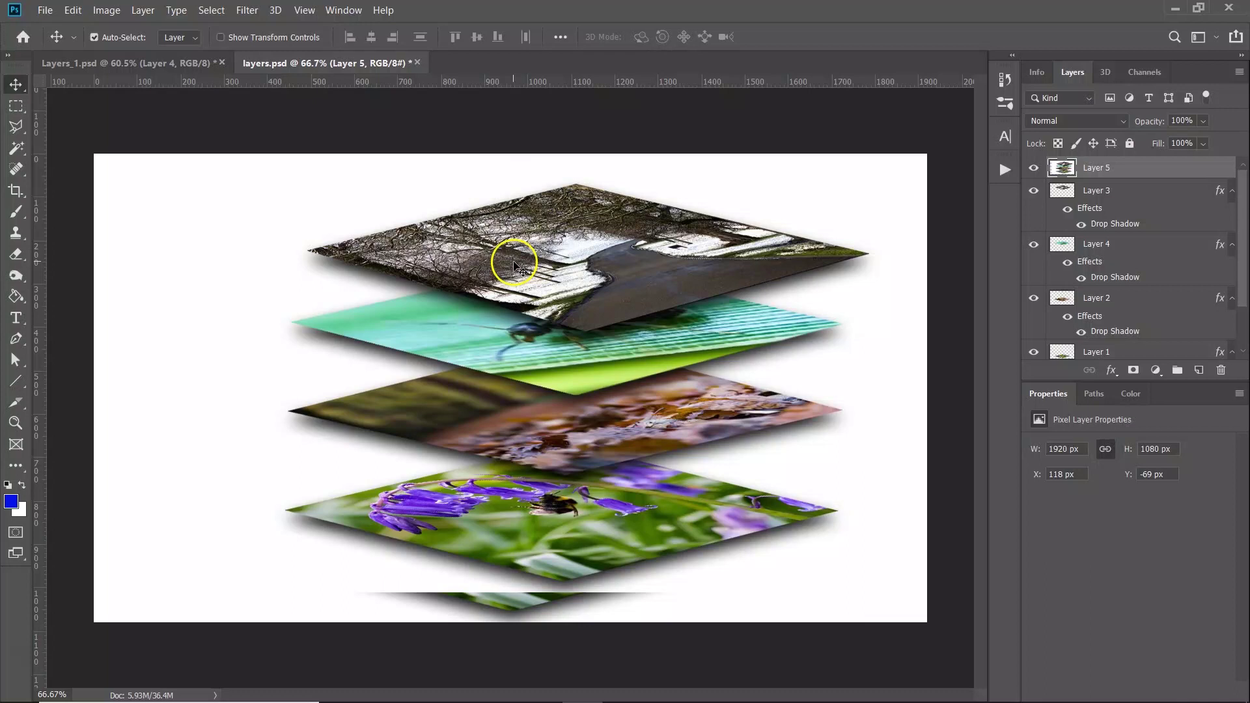
key("Delete")
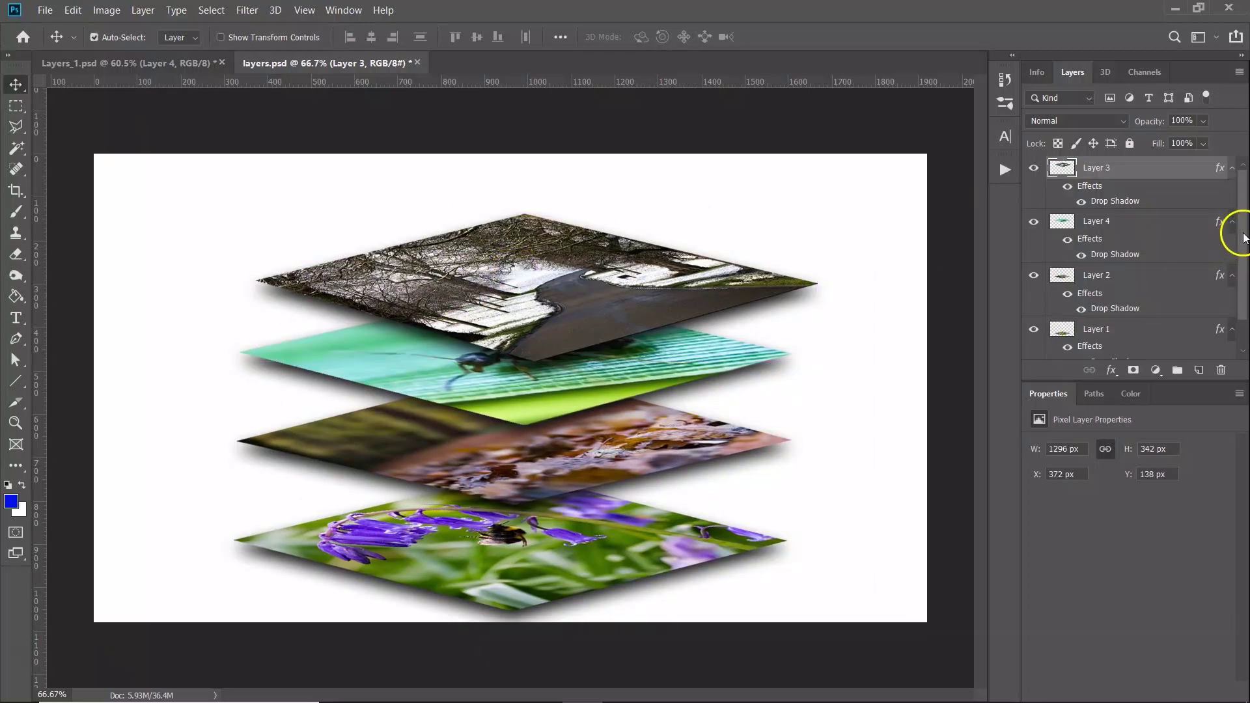
left_click_drag(1241, 236, 1232, 278)
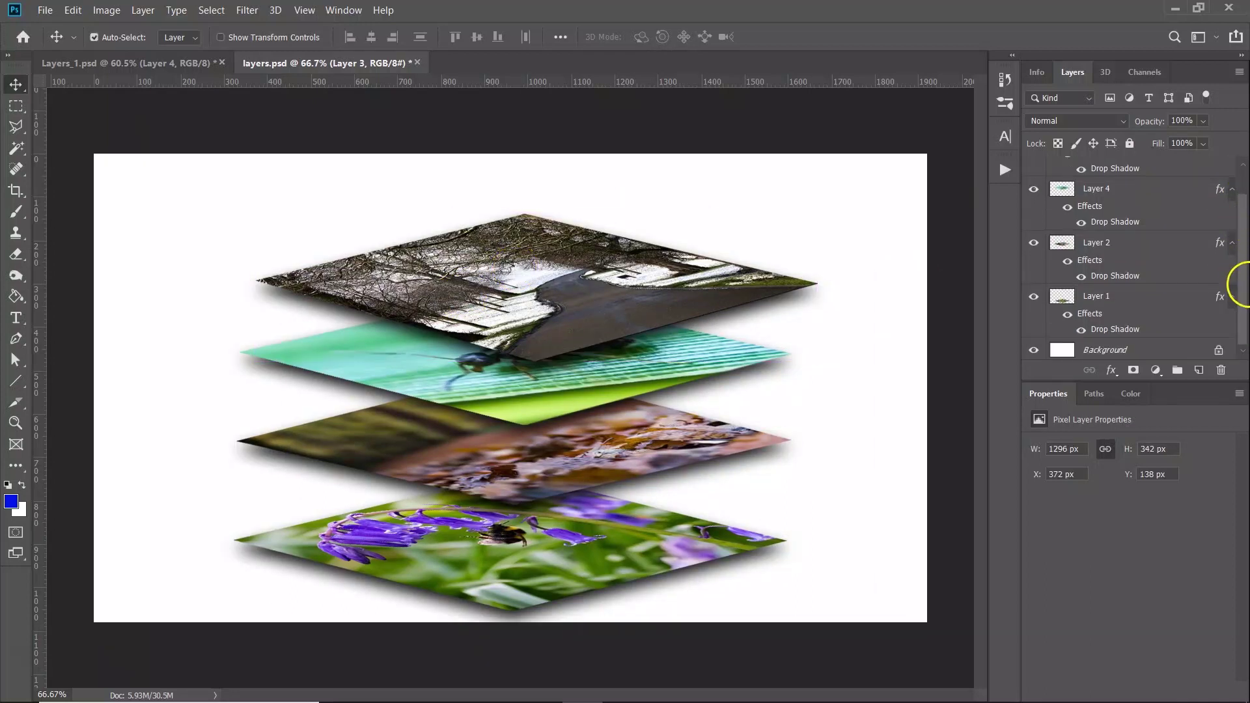
- Hide Background, stamp the visible photos into Layer 5, and shift it up-right to X 476, Y 54
left_click(1033, 350)
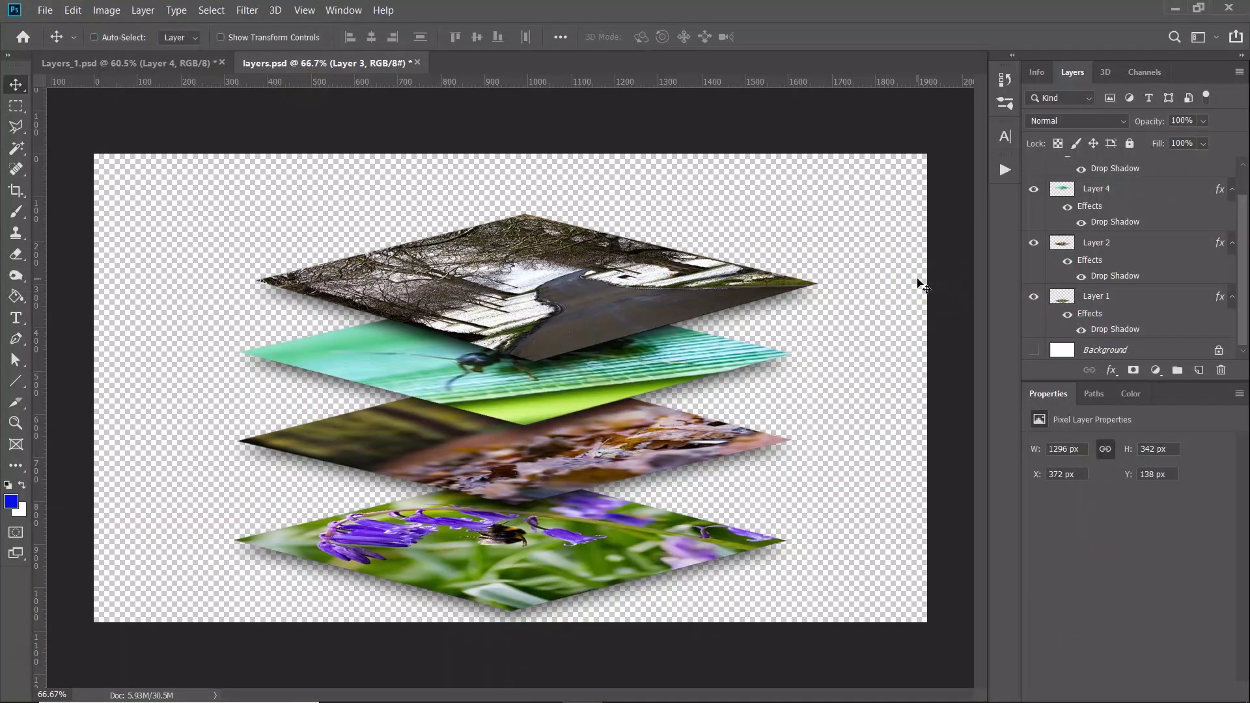
key("ctrl+alt+shift+e")
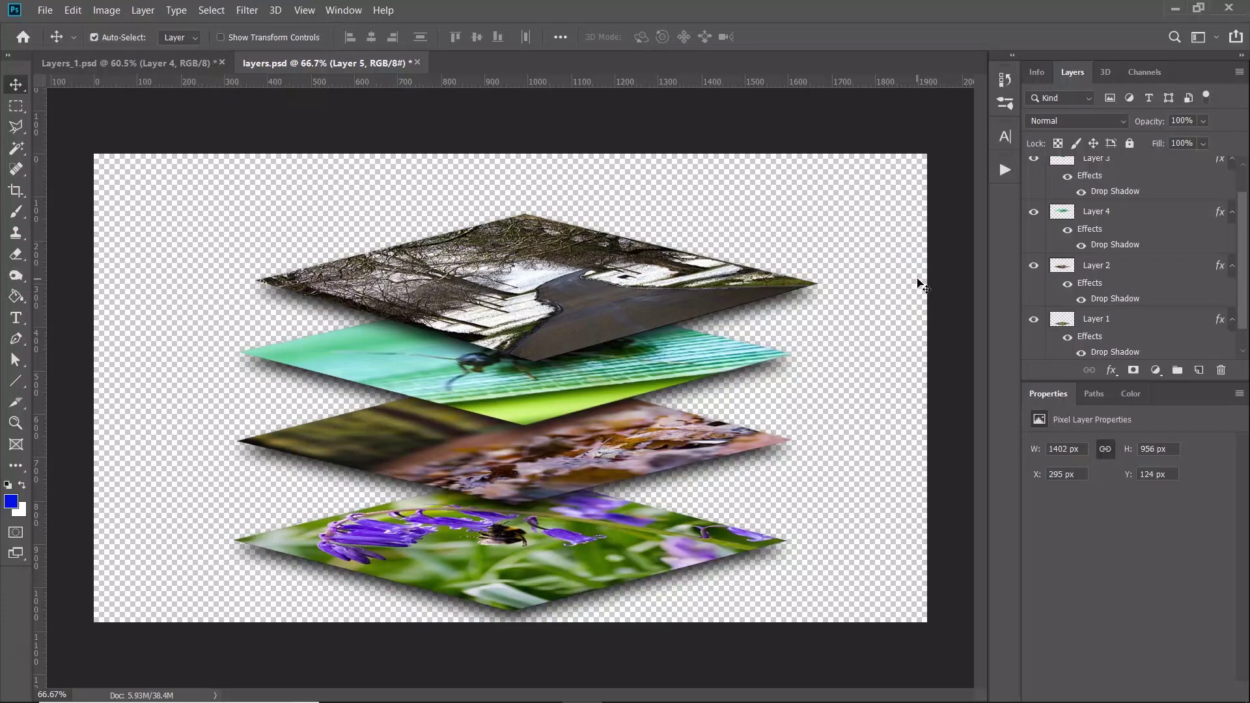
left_click(741, 293, "ctrl")
left_click_drag(566, 307, 648, 273)
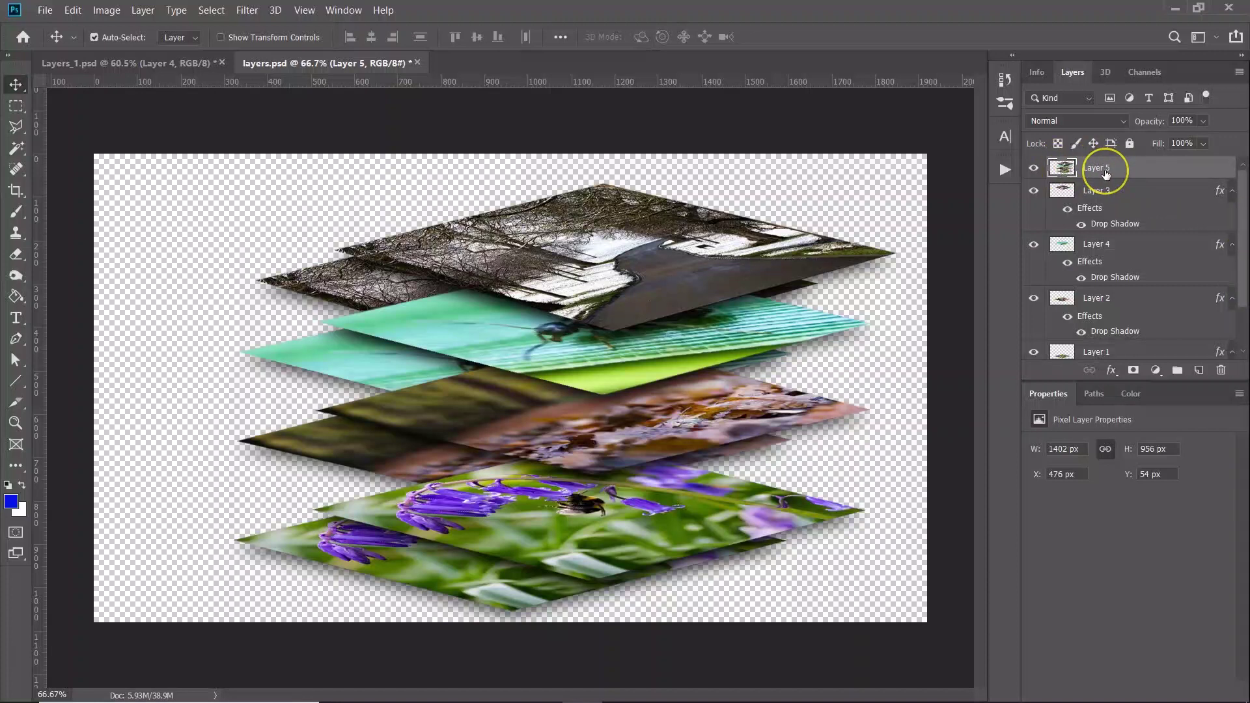
- Delete the stamped Layer 5 and group the four photo layers into Group 1
key("Delete")
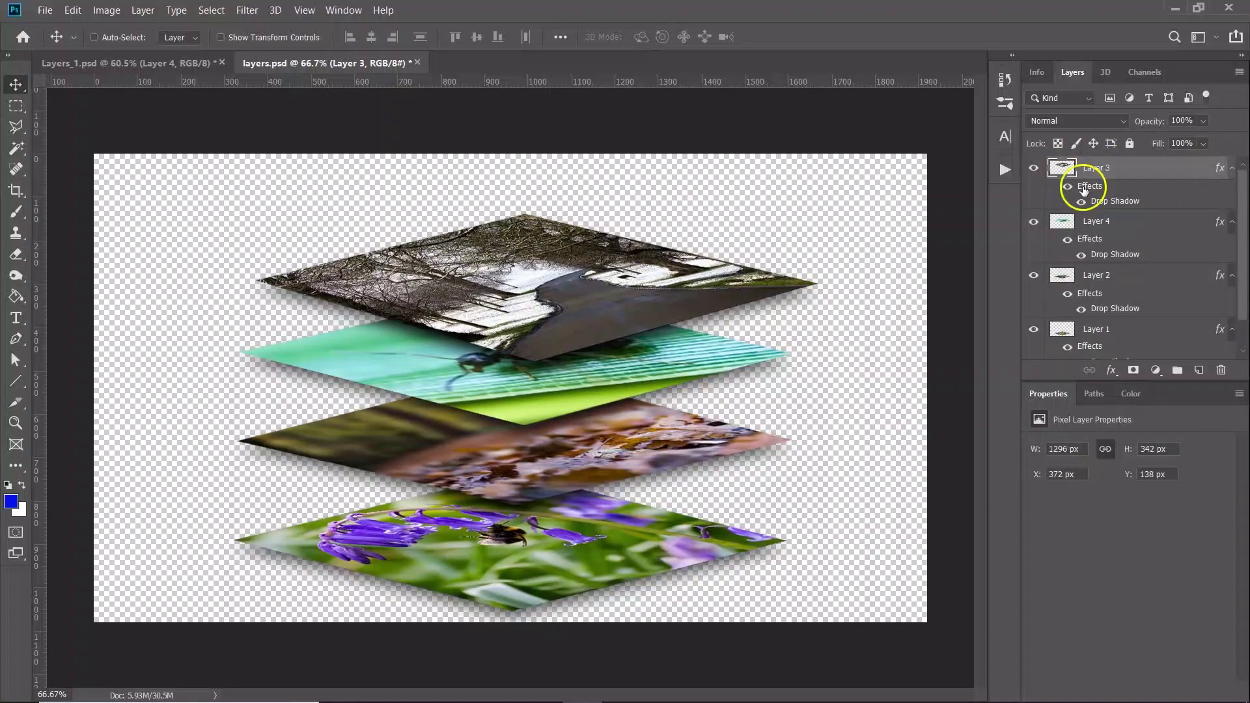
key("ctrl")
scroll(1242, 218, "down", 1)
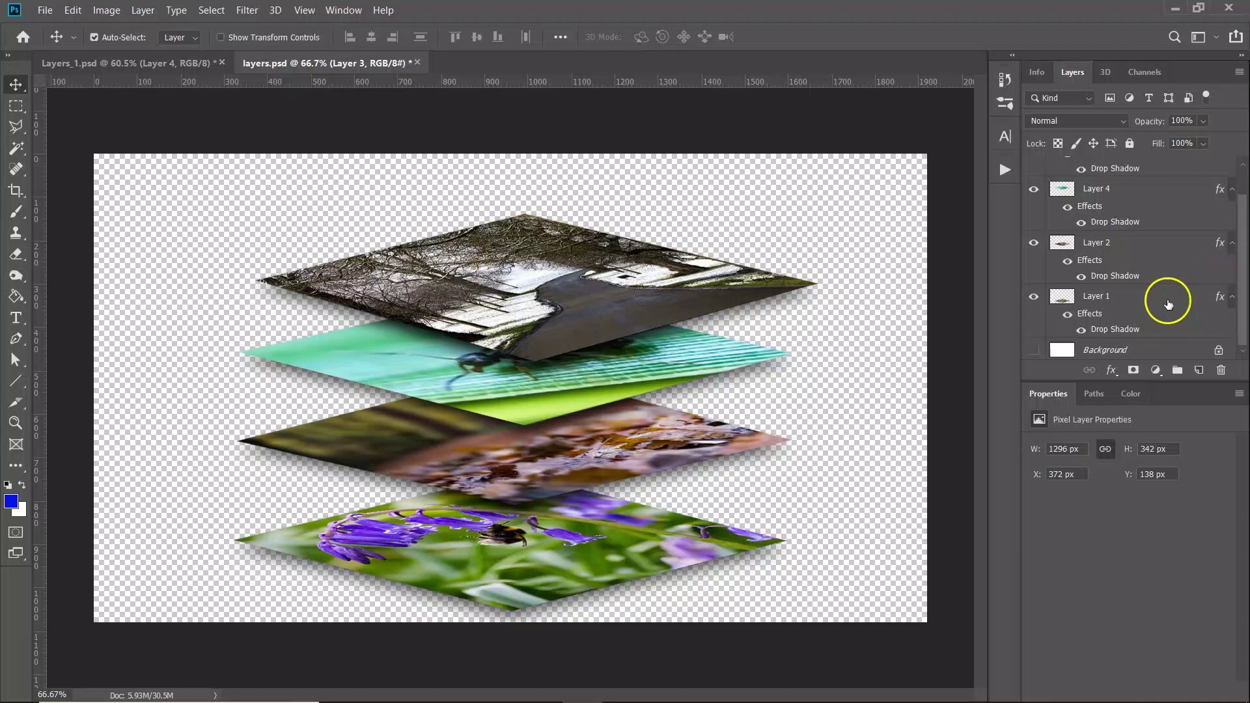
left_click(1129, 304, "shift")
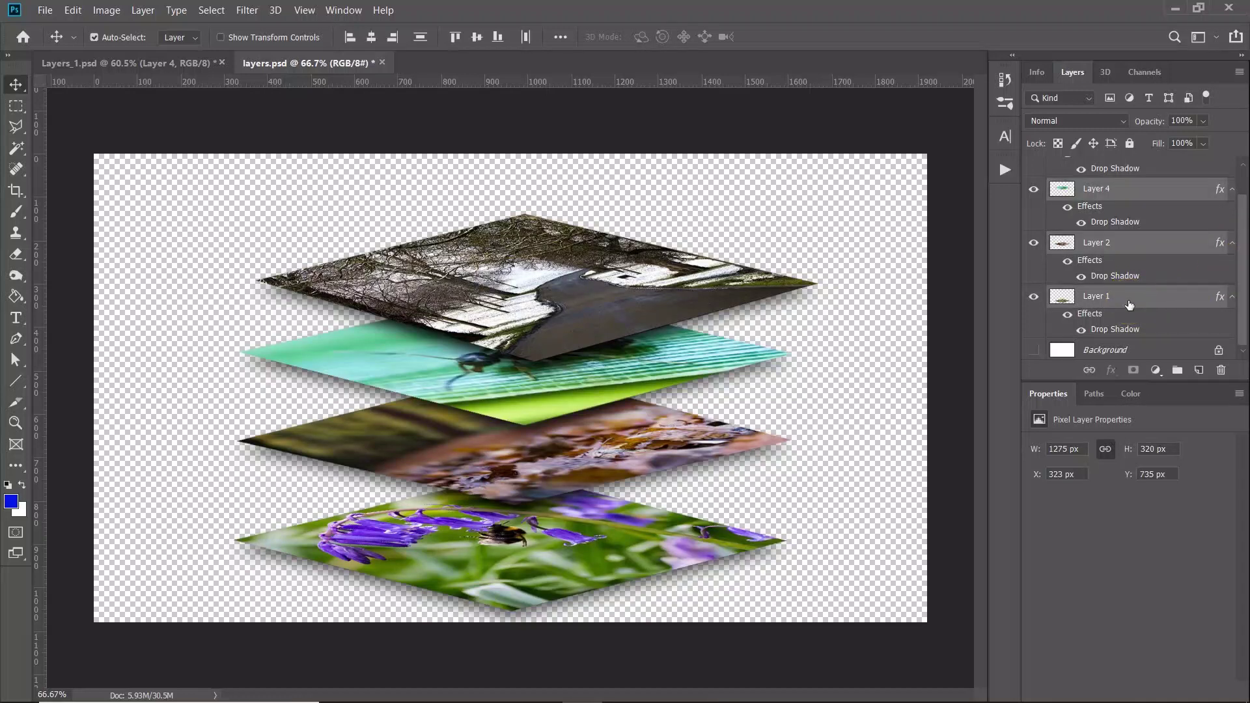
key("ctrl+g")
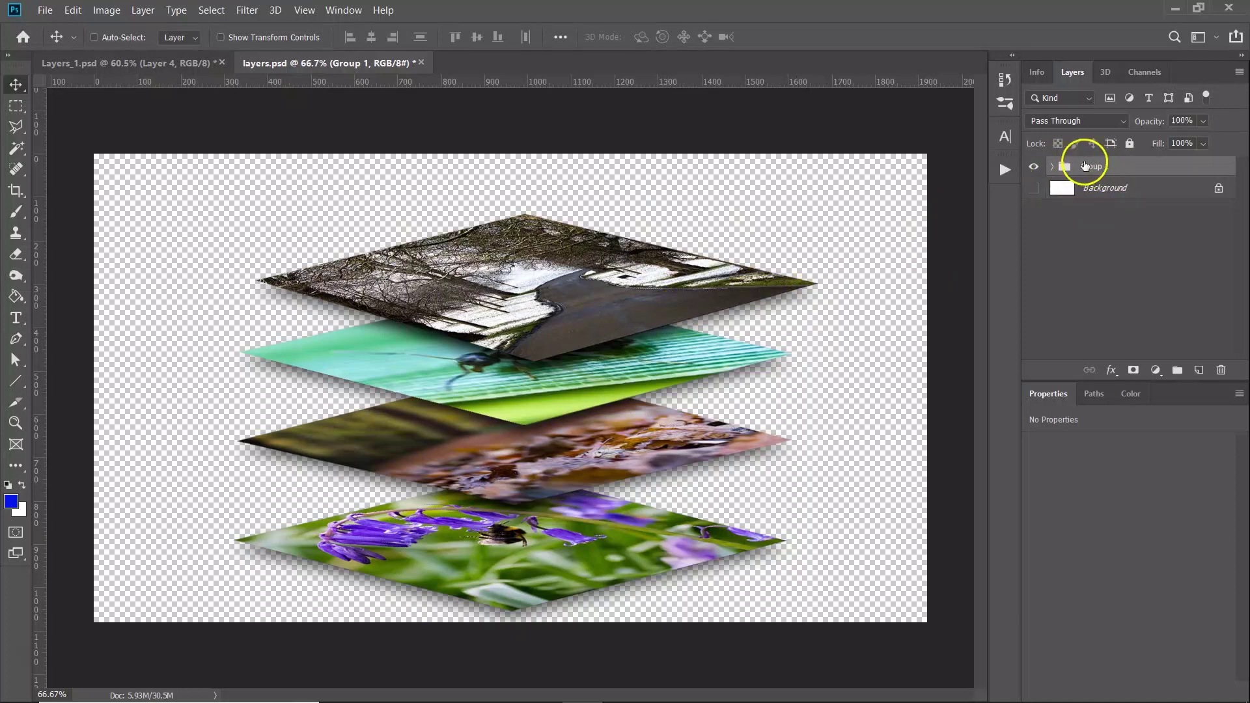
left_click(1052, 166)
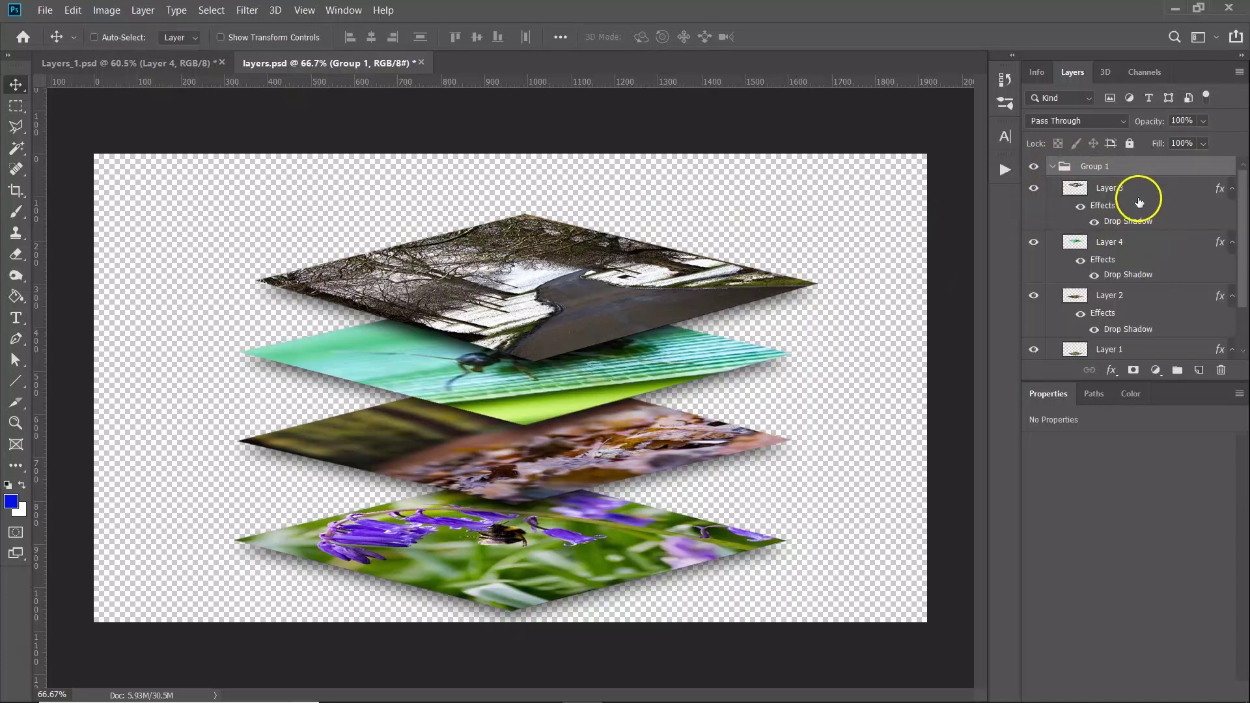
- Move the whole grouped stack, then turn on Auto-Select and move the teal photo to X 386, Y 336
mouse_move(562, 293)
left_mouse_down()
mouse_move(724, 247)
mouse_move(460, 312)
mouse_move(537, 224)
mouse_move(595, 314)
mouse_move(583, 237)
mouse_move(565, 274)
left_mouse_up()
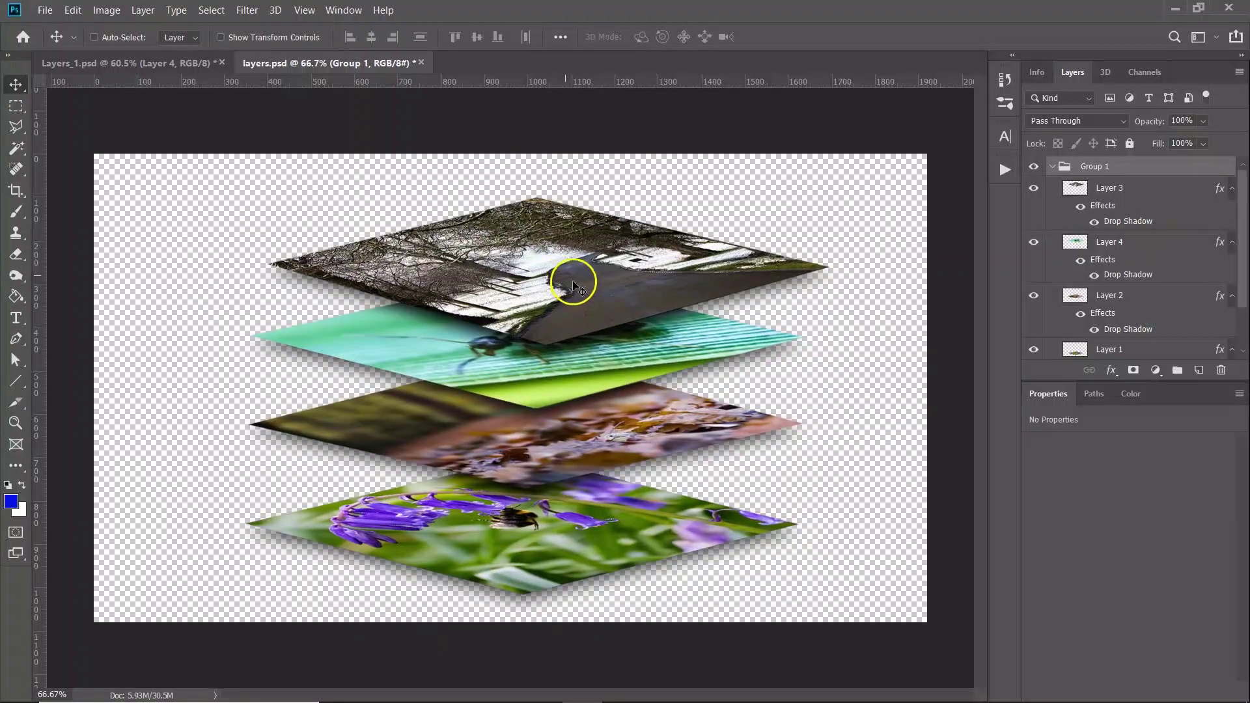
left_click(95, 37)
left_click_drag(514, 362, 539, 407)
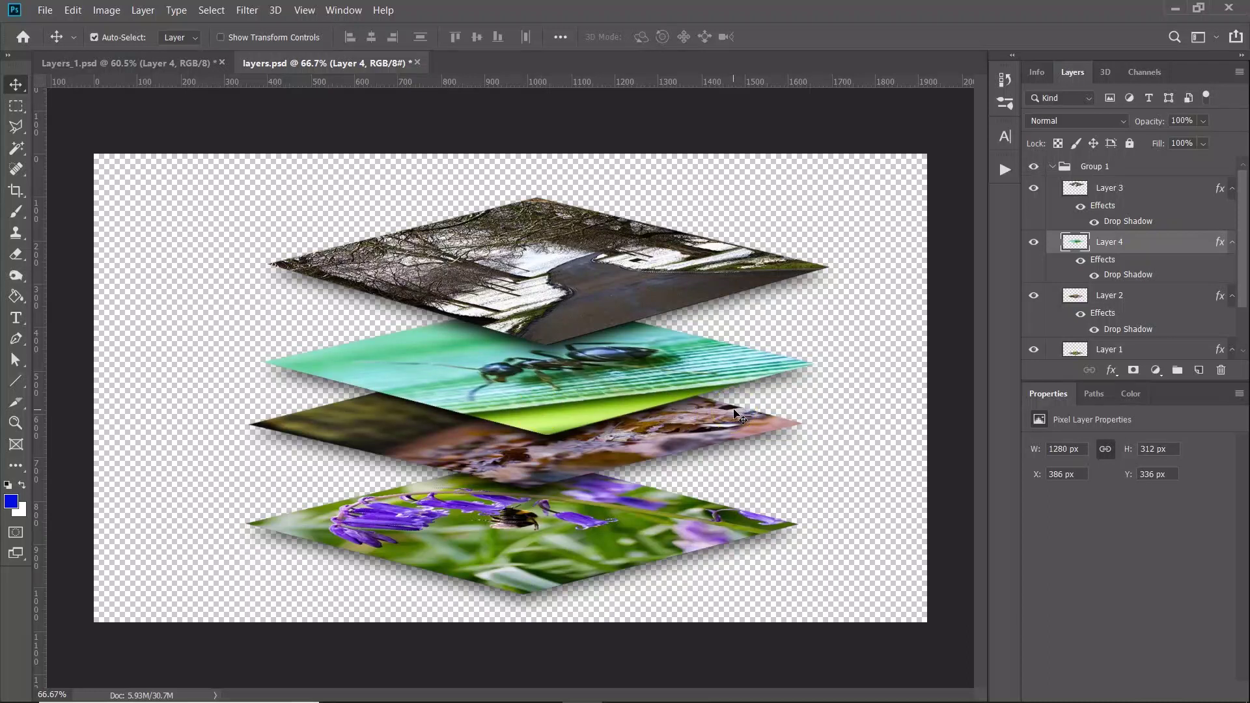
- Tuck the teal photo up-left under the trees photo, then select Layers 3, 4, 2 and 1
left_click_drag(737, 415, 726, 389)
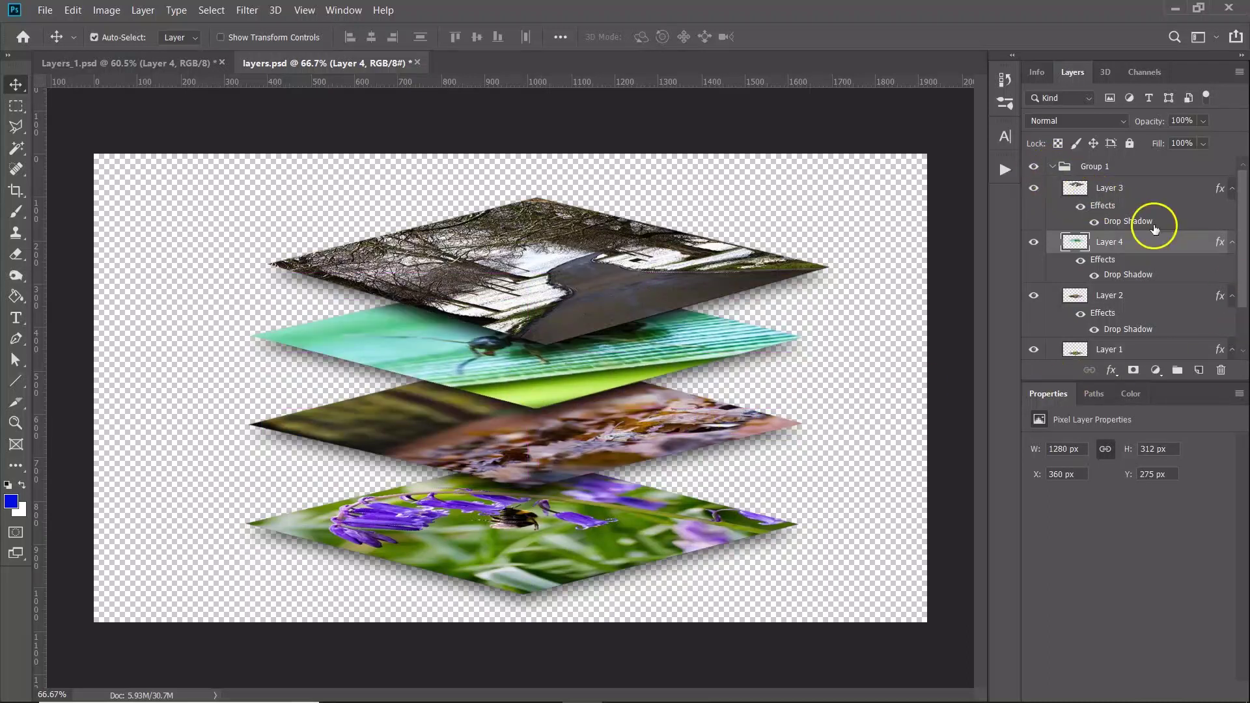
left_click(1133, 188)
scroll(1231, 214, "down", 3)
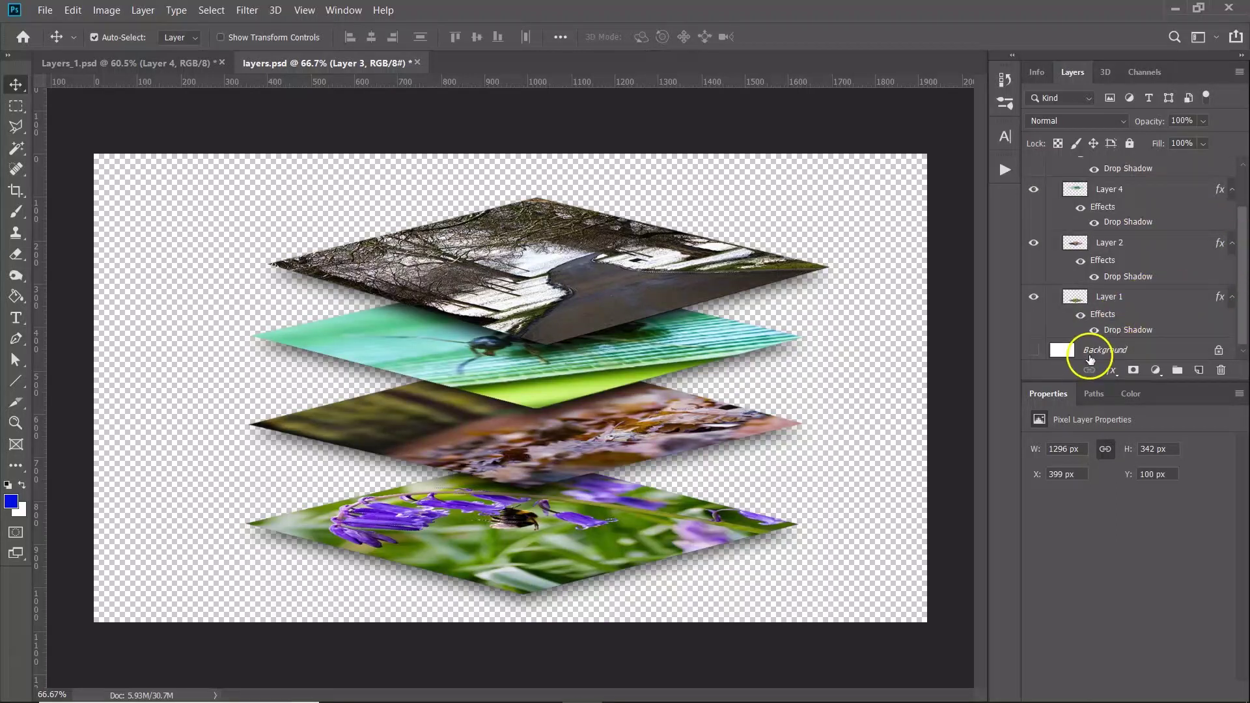
left_click(1141, 306, "shift")
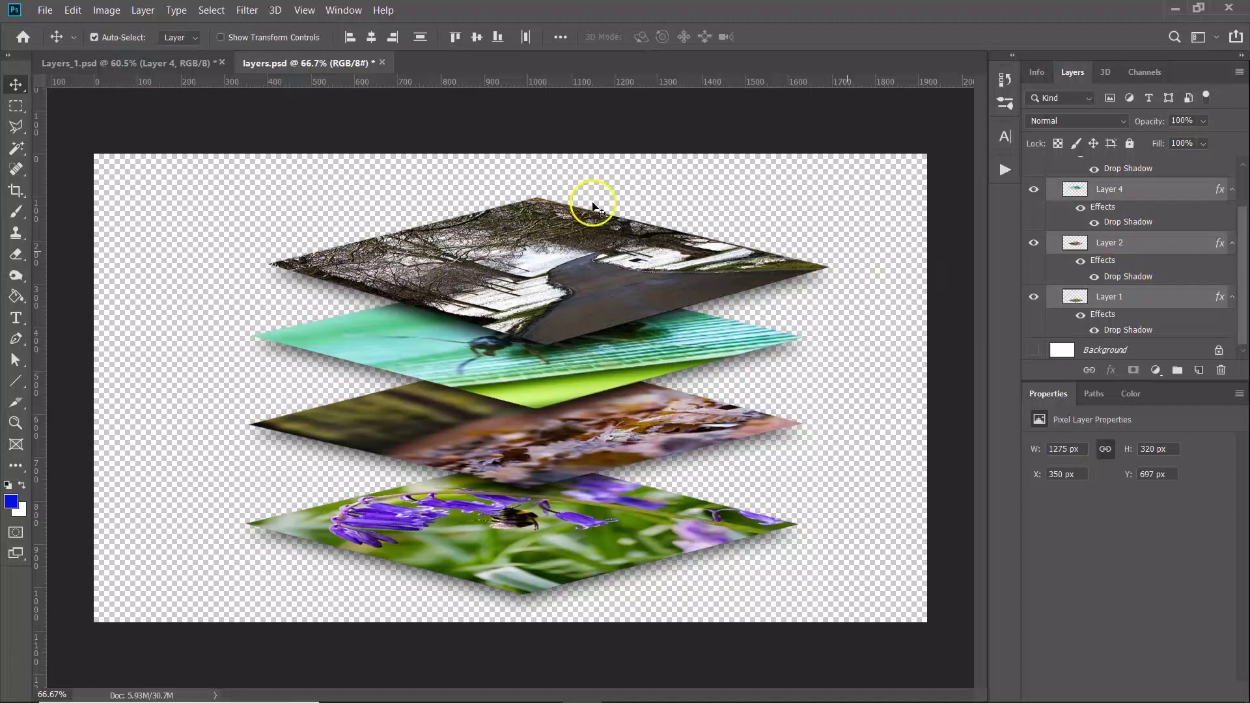
- Align the four photos' horizontal centres, distribute them vertically, then select only Layer 4
left_click(371, 37)
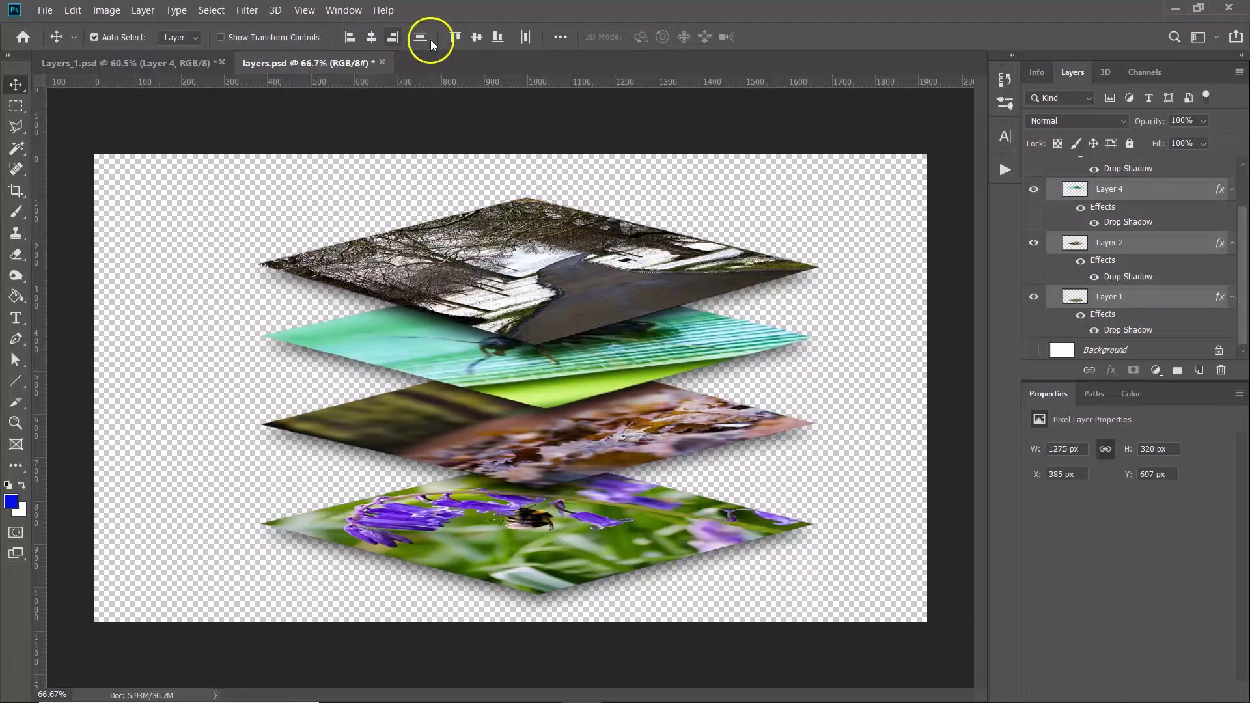
left_click(478, 37)
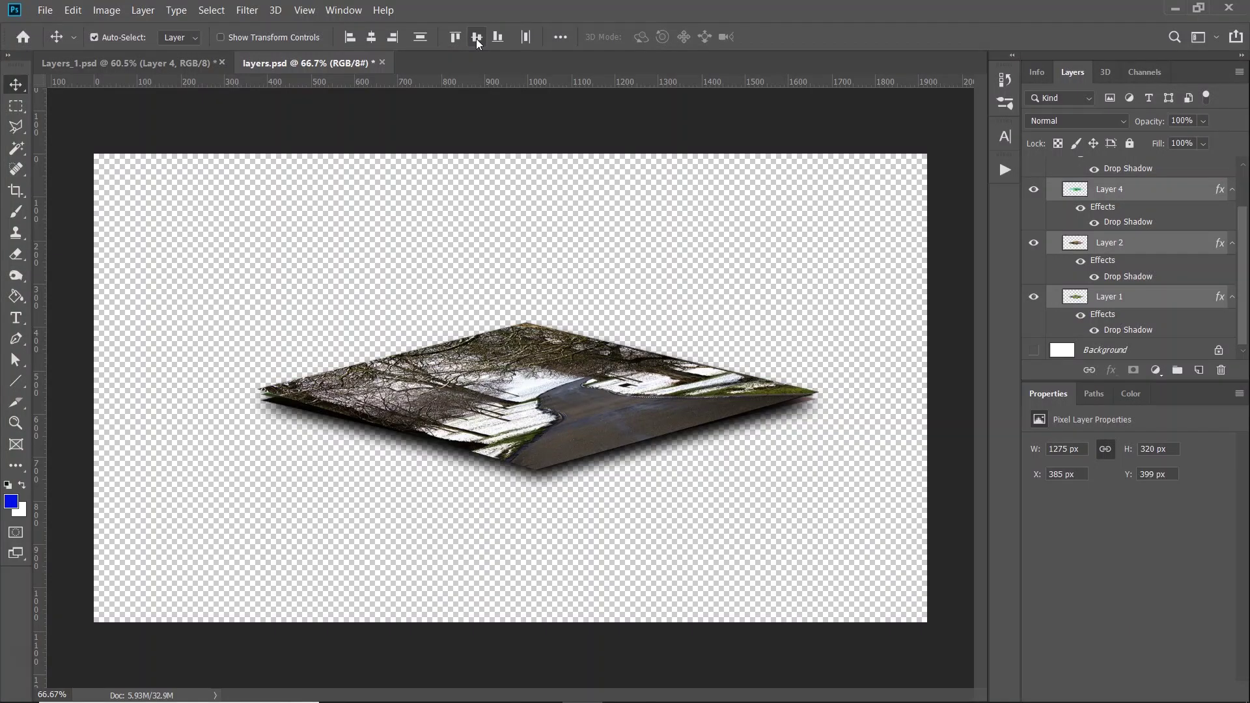
key("ctrl+z")
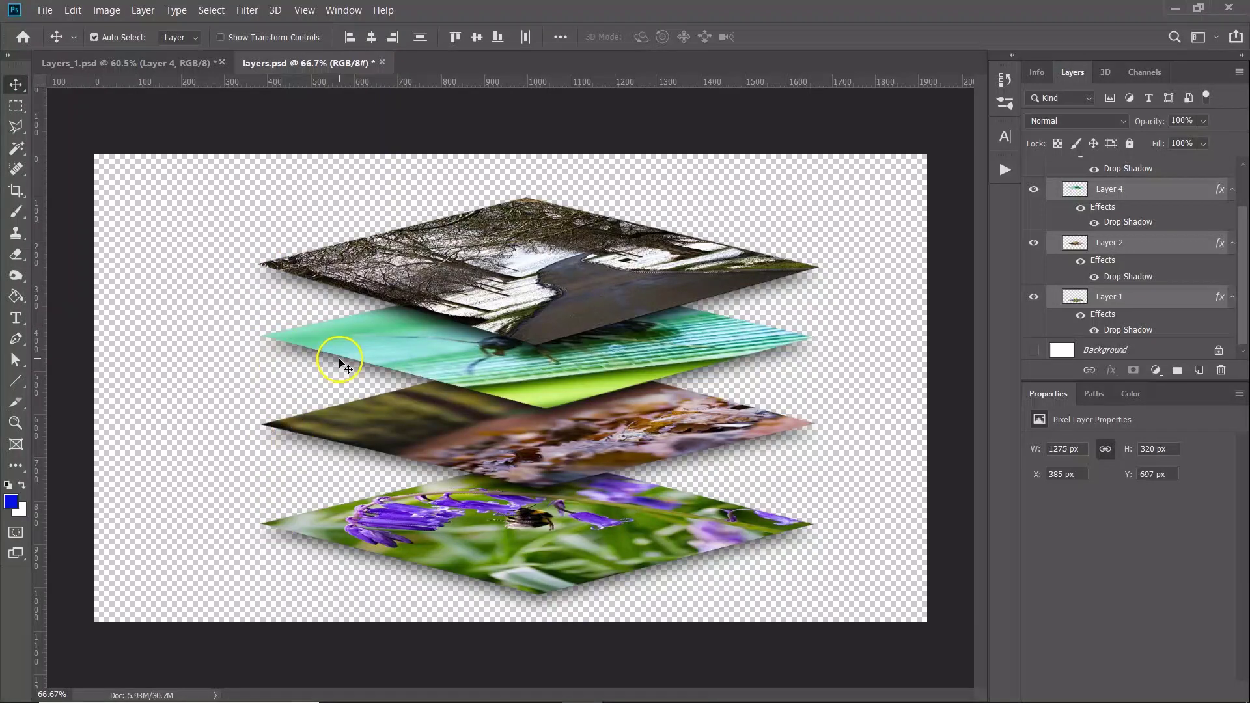
left_click(420, 39)
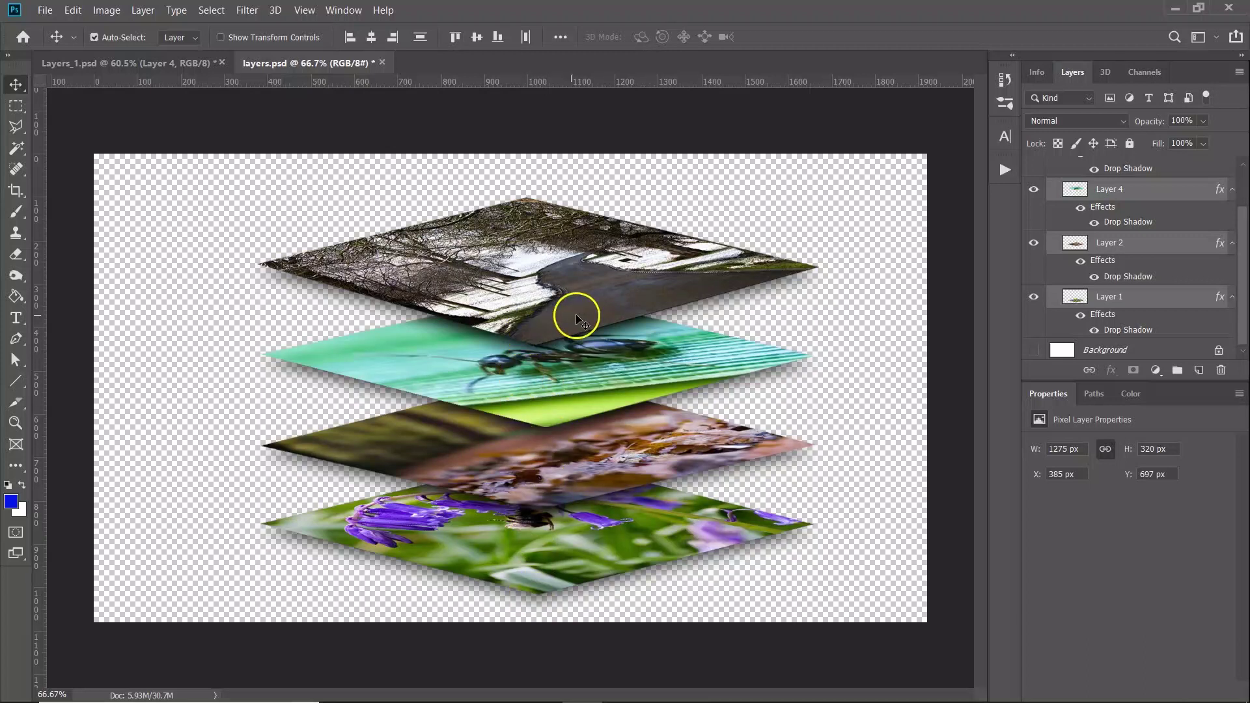
left_click(1160, 195)
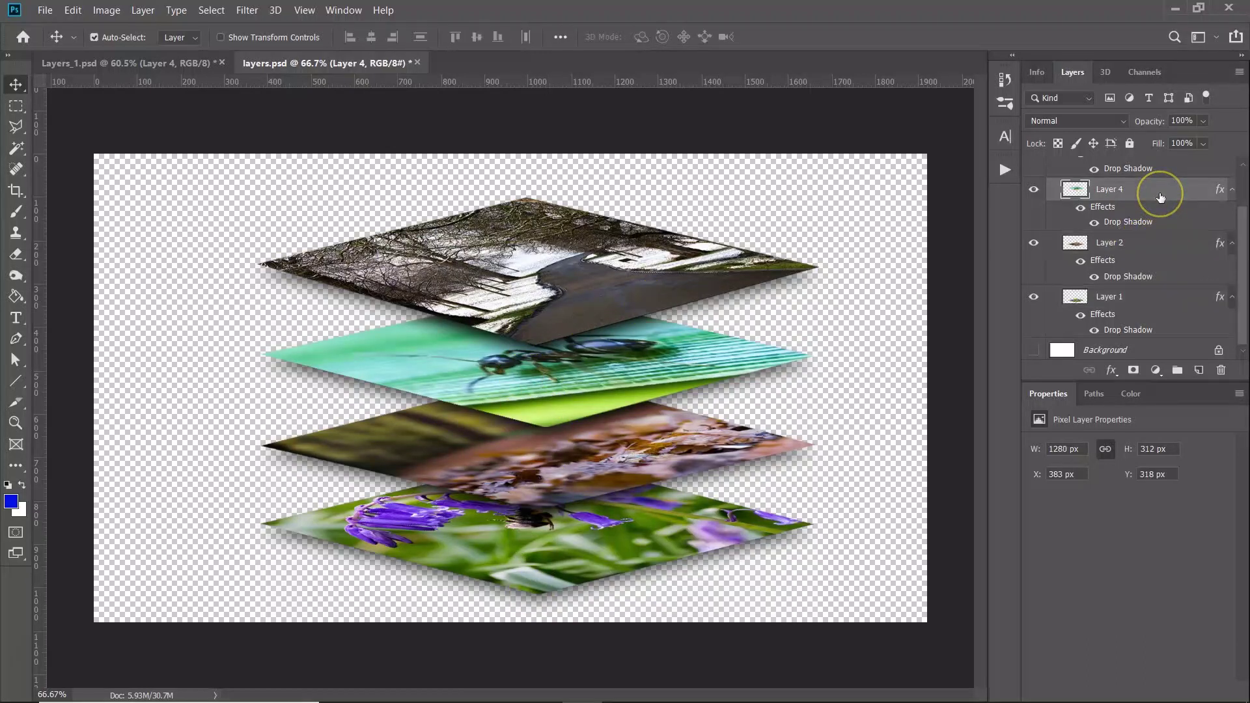